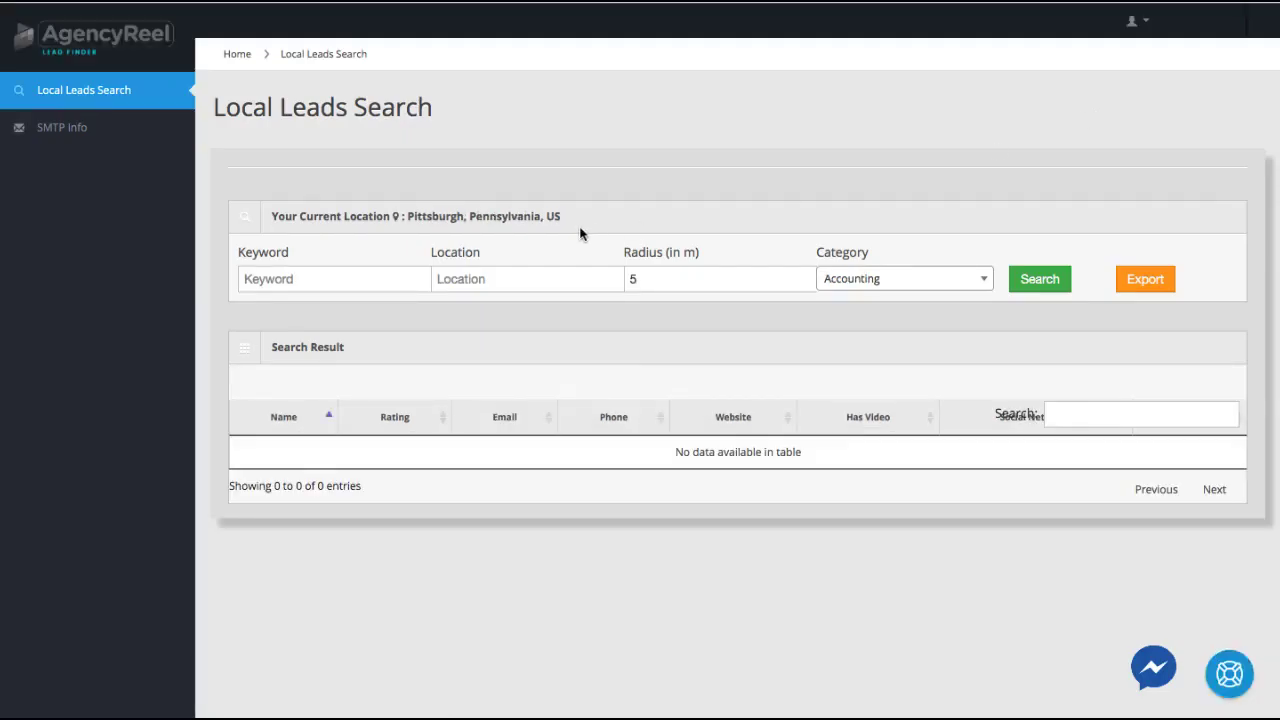
Enter plumber as the search keyword and Pittsburgh, PA, USA as the location.
{"action": "left_click", "coordinate": [313, 283]}
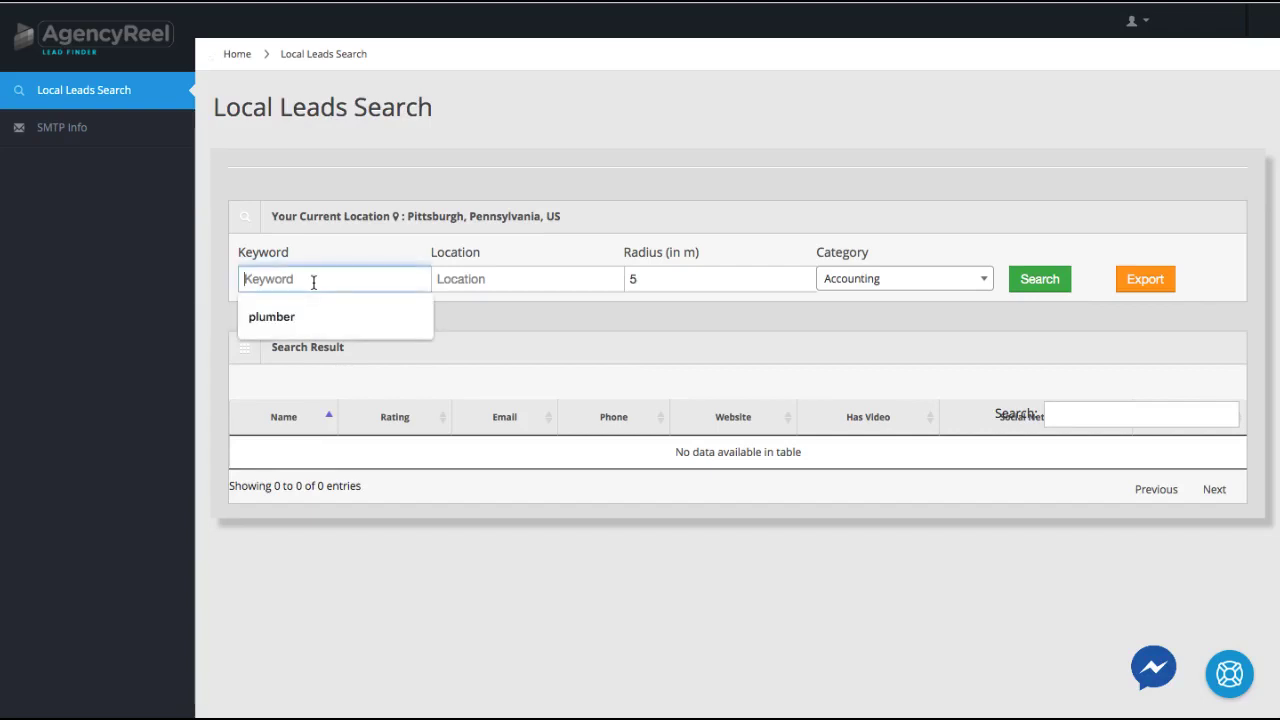
{"action": "left_click", "coordinate": [301, 308]}
{"action": "left_click", "coordinate": [464, 279]}
{"action": "type", "text": "Pittsbu"}
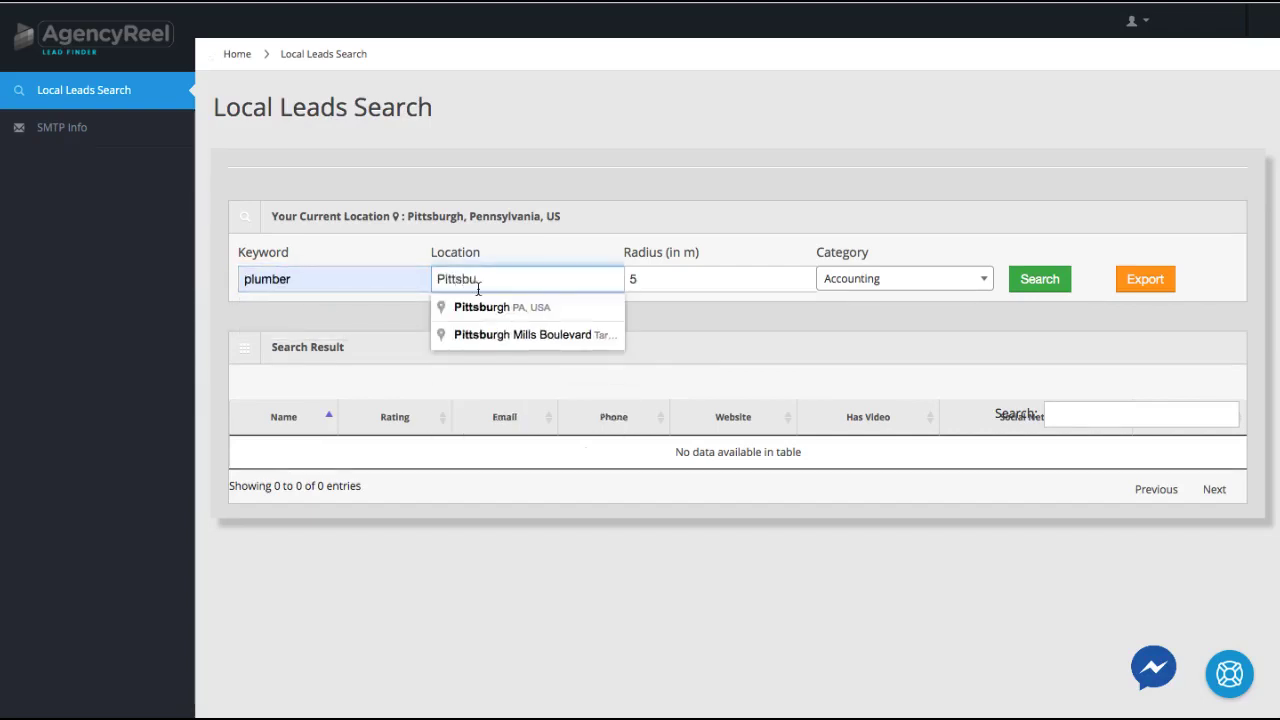
{"action": "left_click", "coordinate": [498, 309]}
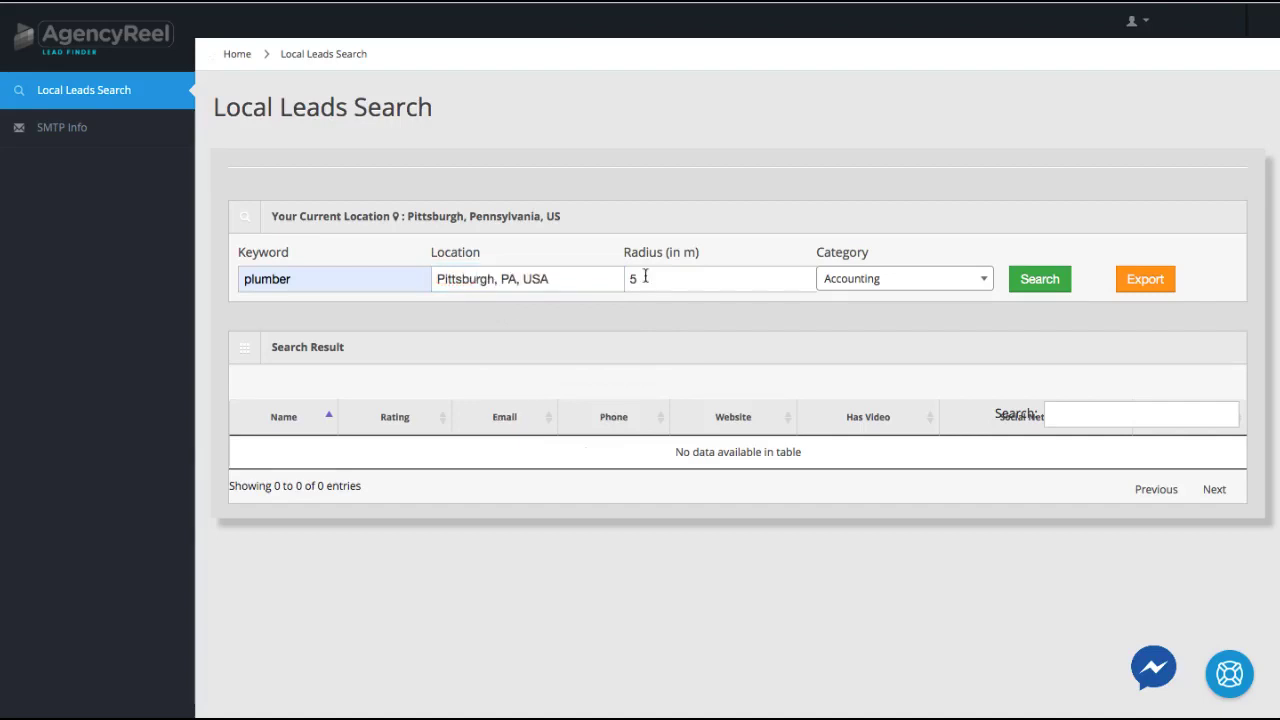
Set the category to plumber, run the search and browse the 20 results.
{"action": "left_click", "coordinate": [854, 280]}
{"action": "type", "text": "plumber"}
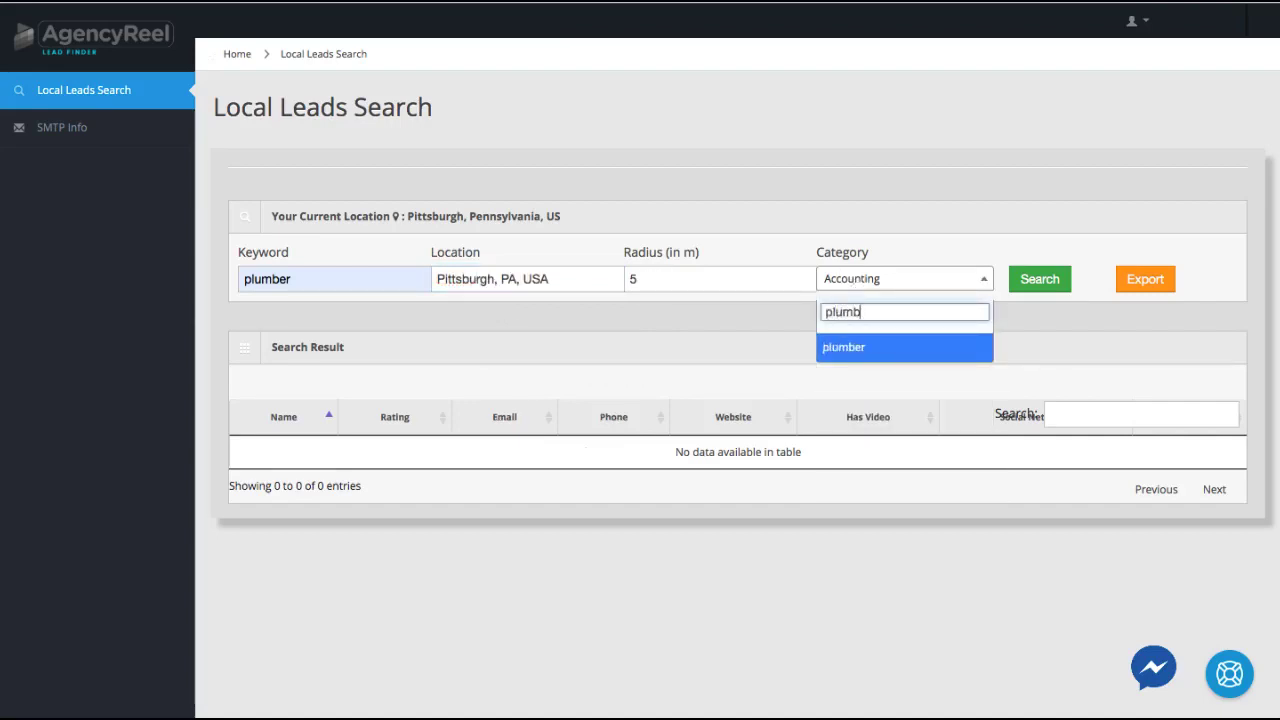
{"action": "left_click", "coordinate": [874, 347]}
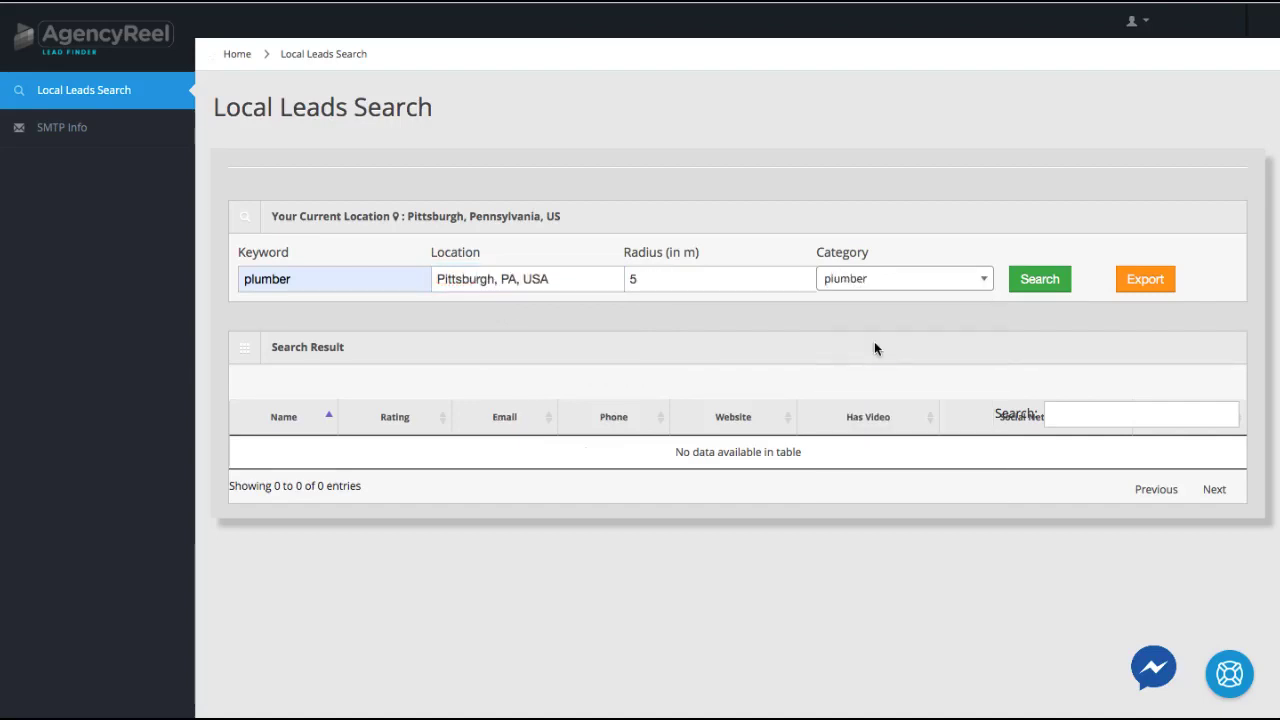
{"action": "left_click", "coordinate": [1040, 288]}
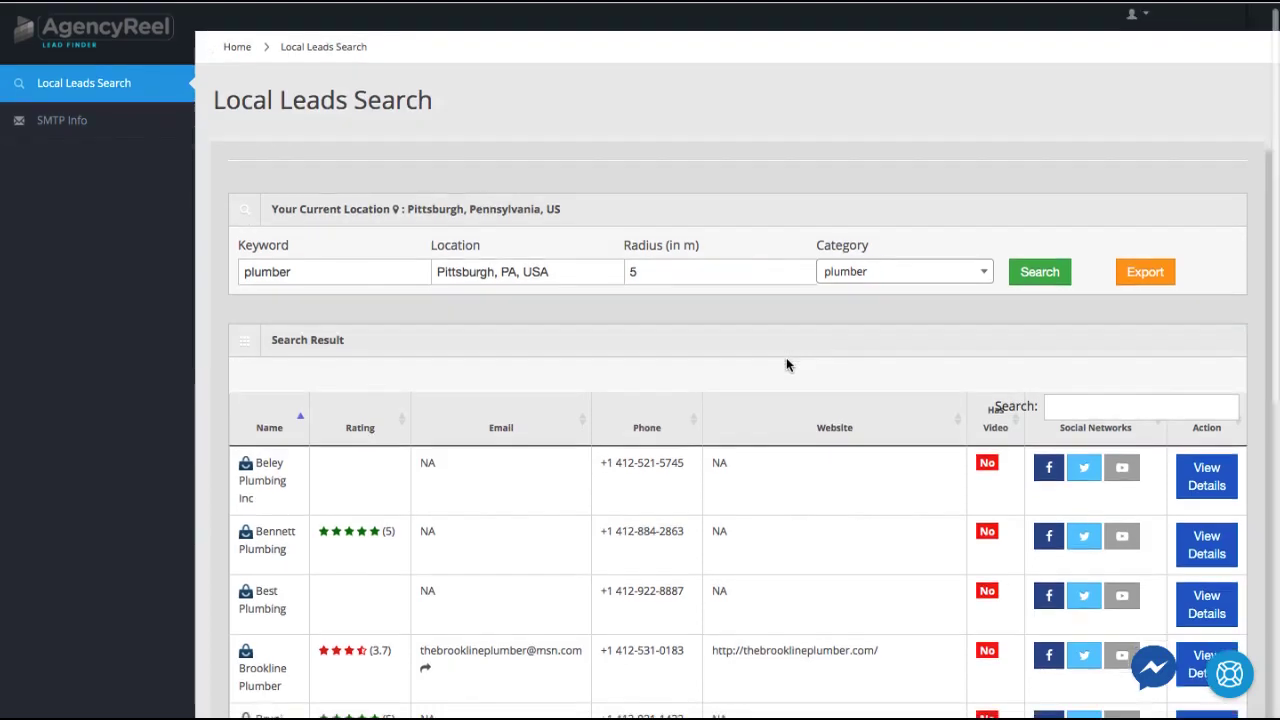
{"action": "scroll", "coordinate": [726, 458], "scroll_direction": "down", "scroll_amount": 3}
{"action": "scroll", "coordinate": [726, 460], "scroll_direction": "down", "scroll_amount": 3}
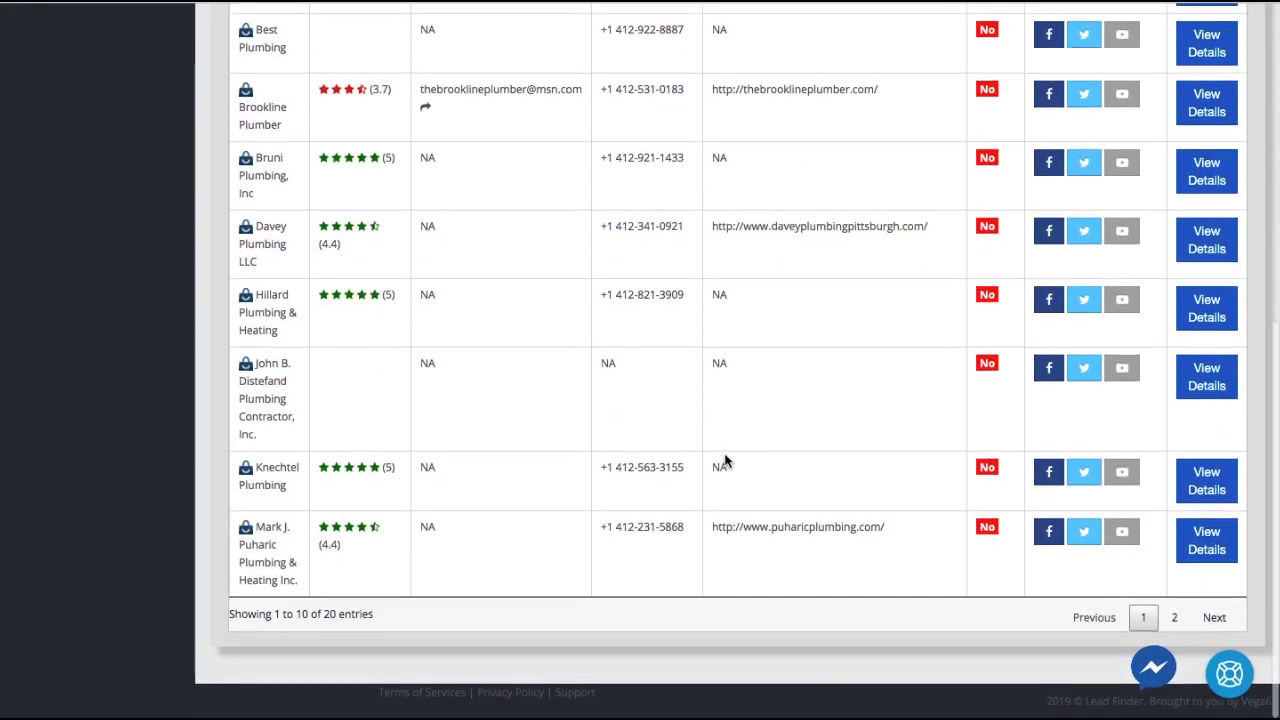
{"action": "scroll", "coordinate": [726, 460], "scroll_direction": "up", "scroll_amount": 5}
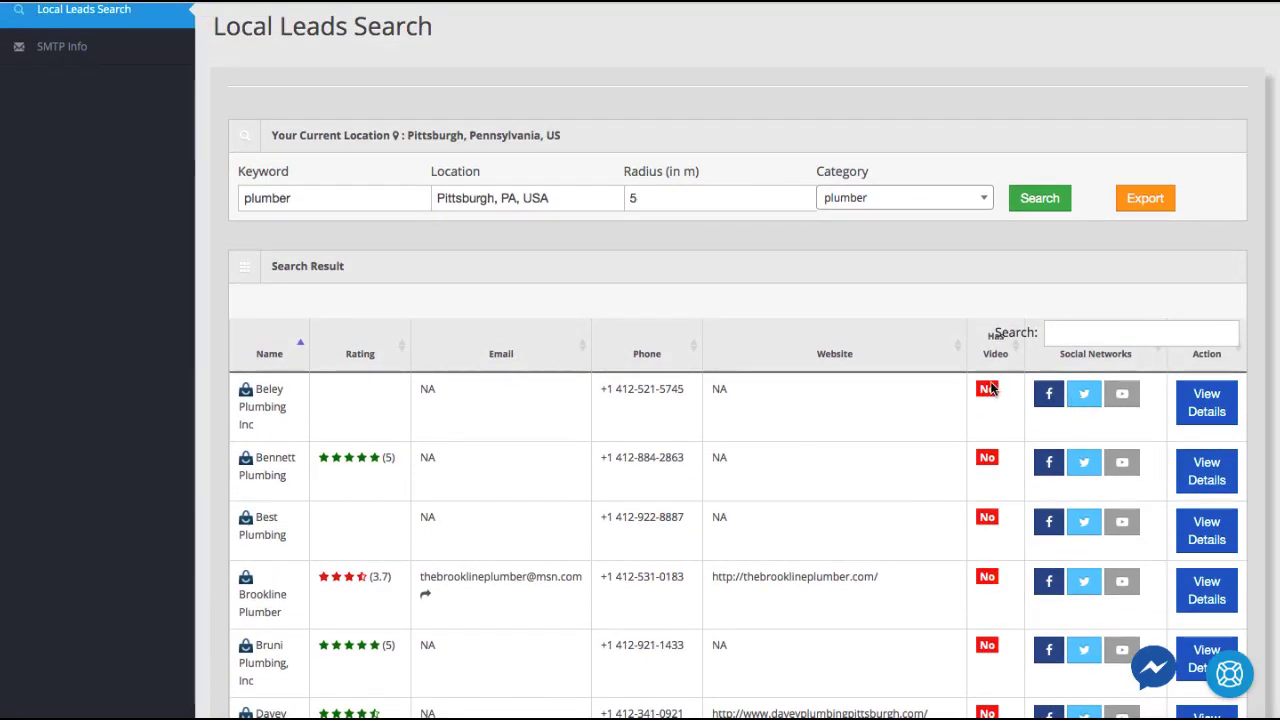
{"action": "scroll", "coordinate": [954, 417], "scroll_direction": "down", "scroll_amount": 2}
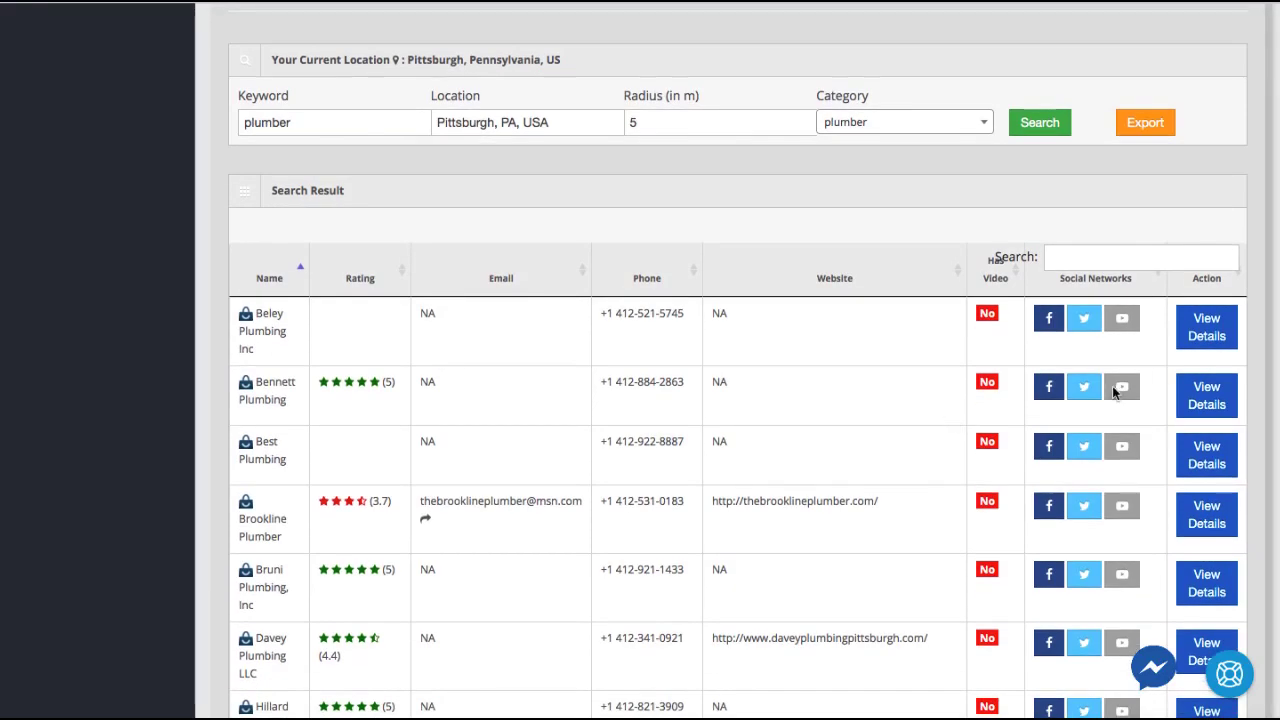
Review Bennett Plumbing's full details, then close them.
{"action": "left_click", "coordinate": [1206, 395]}
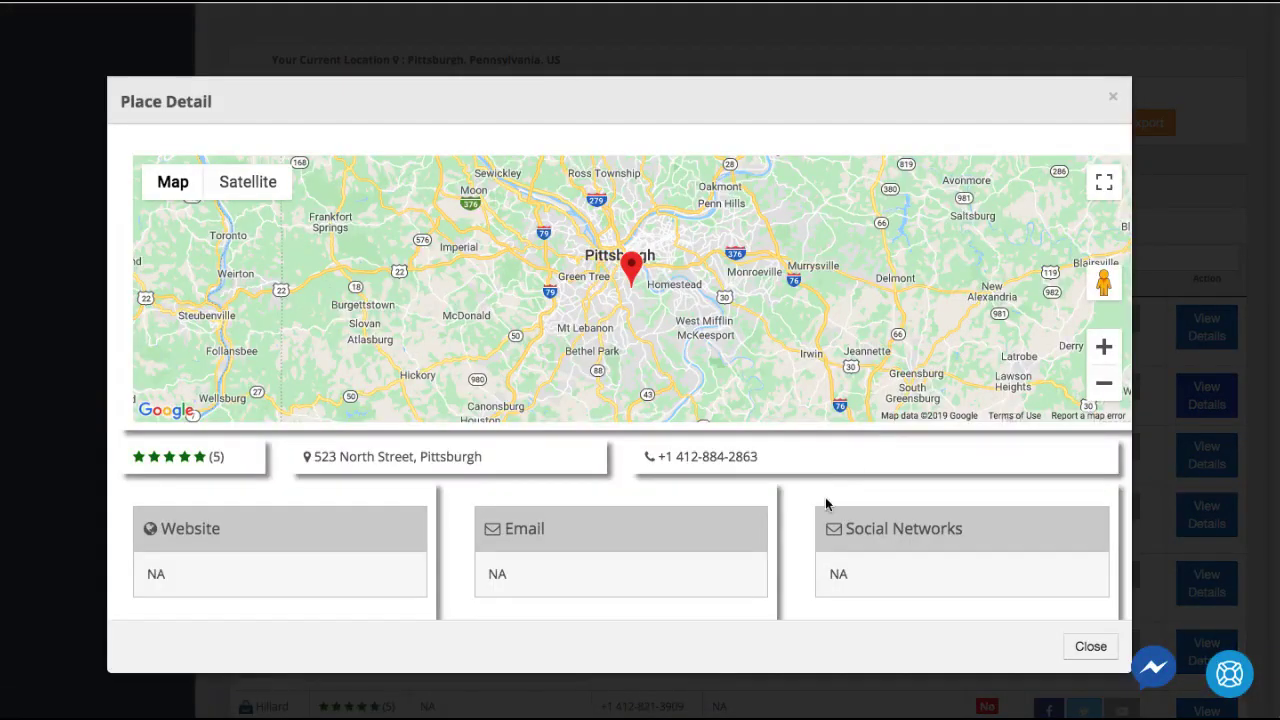
{"action": "scroll", "coordinate": [825, 500], "scroll_direction": "down", "scroll_amount": 3}
{"action": "scroll", "coordinate": [825, 500], "scroll_direction": "up", "scroll_amount": 3}
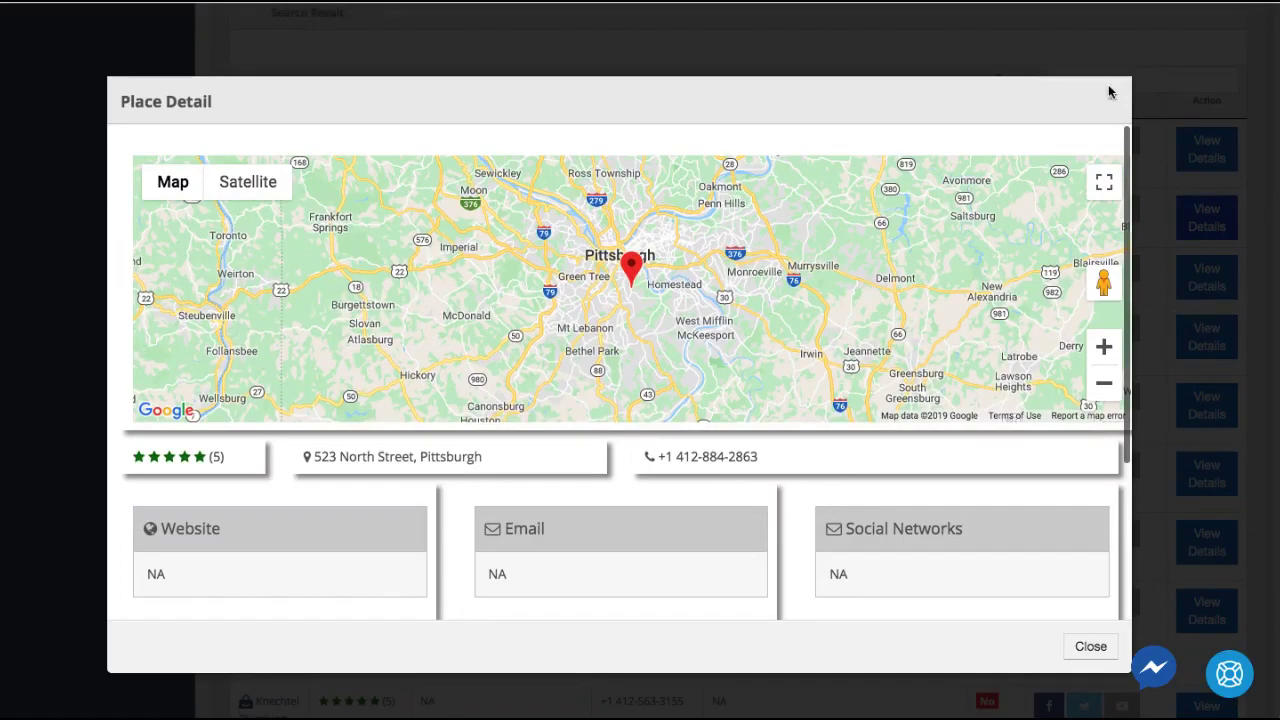
{"action": "left_click", "coordinate": [1112, 97]}
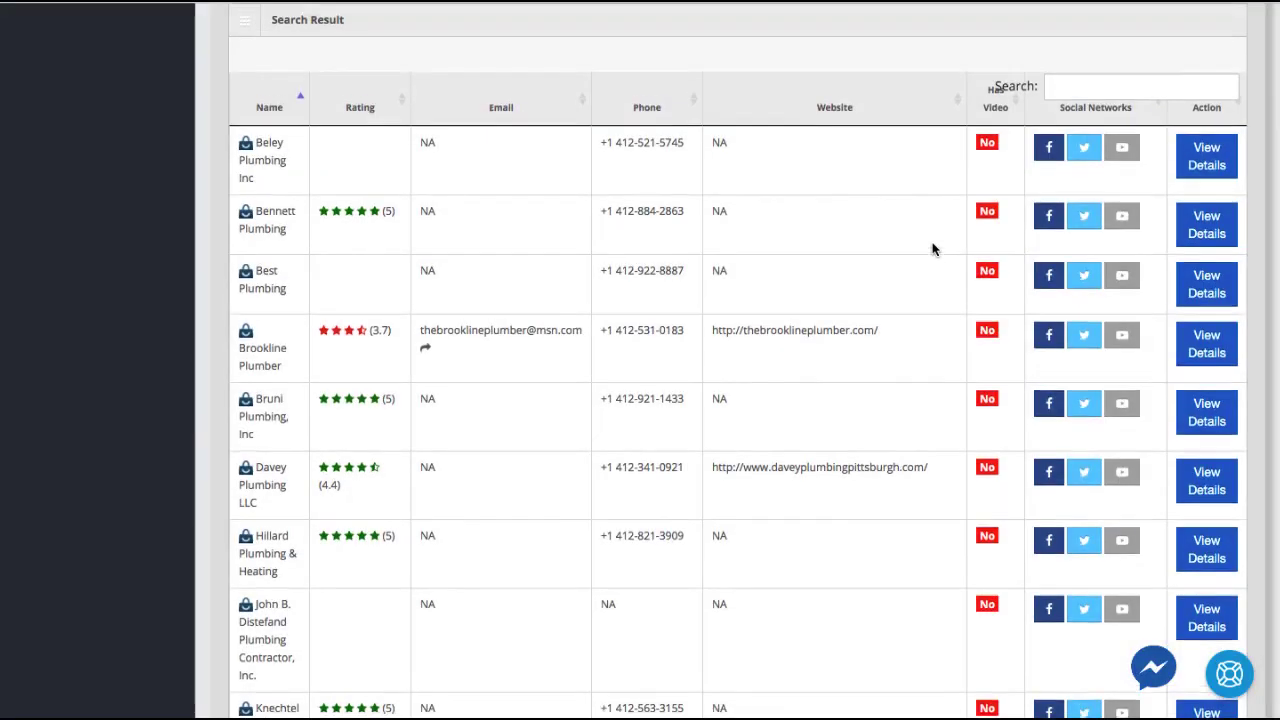
Start an email to Brookline Plumber, moving through the subject and body fields.
{"action": "left_click", "coordinate": [426, 372]}
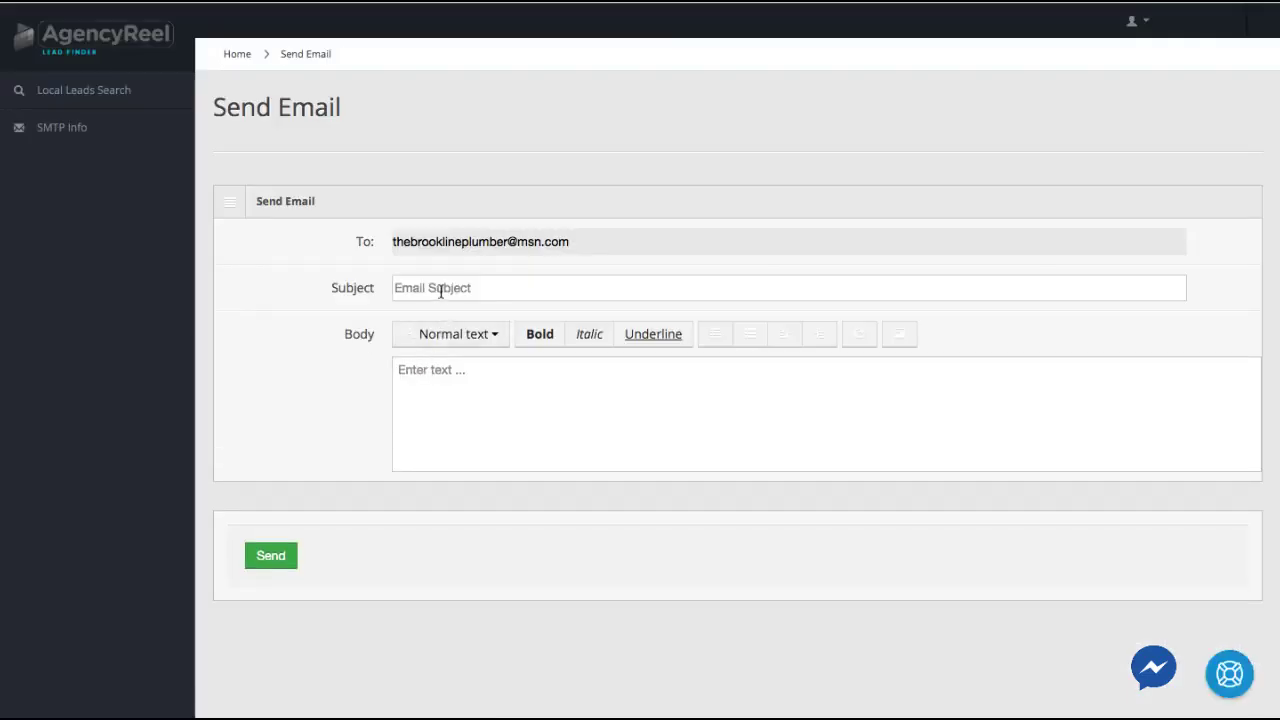
{"action": "left_click", "coordinate": [440, 289]}
{"action": "left_click", "coordinate": [435, 372]}
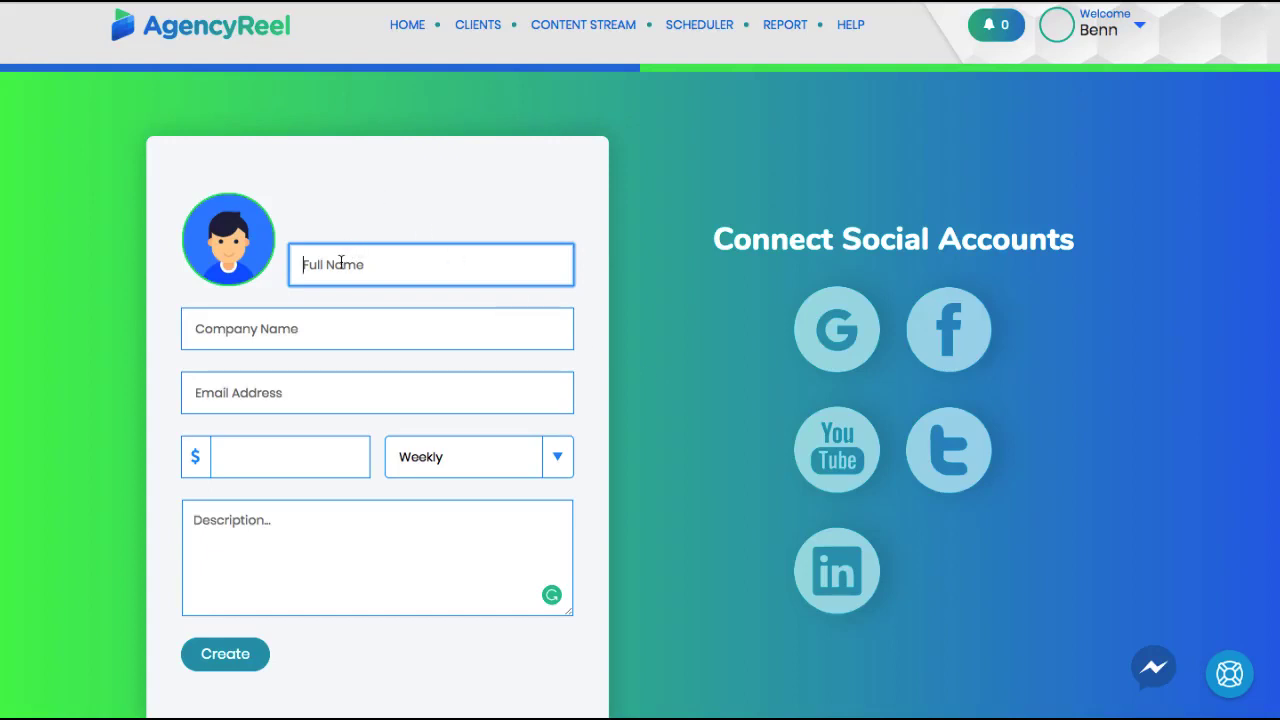
Fill in the client's name, company Brook Plumbing, pasted e-mail, and $200 billed Weekly.
{"action": "type", "text": "Dan F"}
{"action": "left_click", "coordinate": [283, 326]}
{"action": "type", "text": "Brook Plumbing"}
{"action": "left_click", "coordinate": [272, 390]}
{"action": "key", "text": "ctrl+v"}
{"action": "left_click", "coordinate": [259, 455]}
{"action": "type", "text": "200"}
{"action": "left_click", "coordinate": [556, 458]}
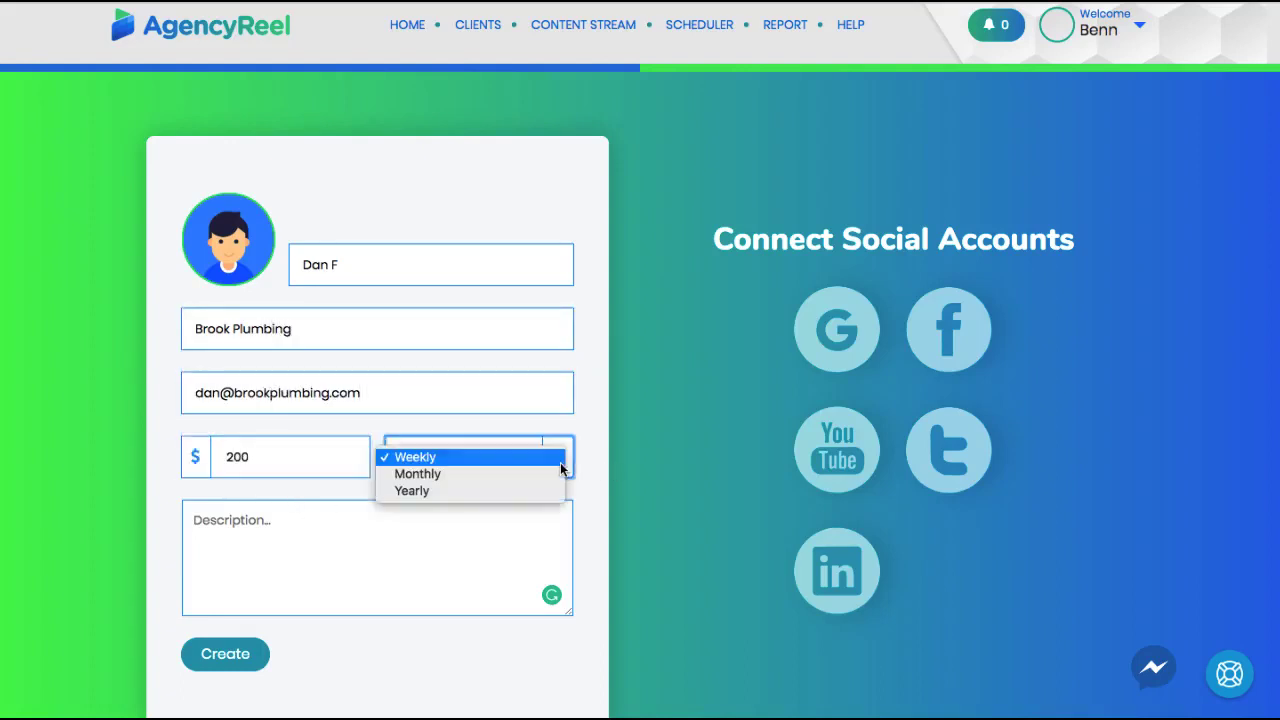
{"action": "left_click", "coordinate": [469, 586]}
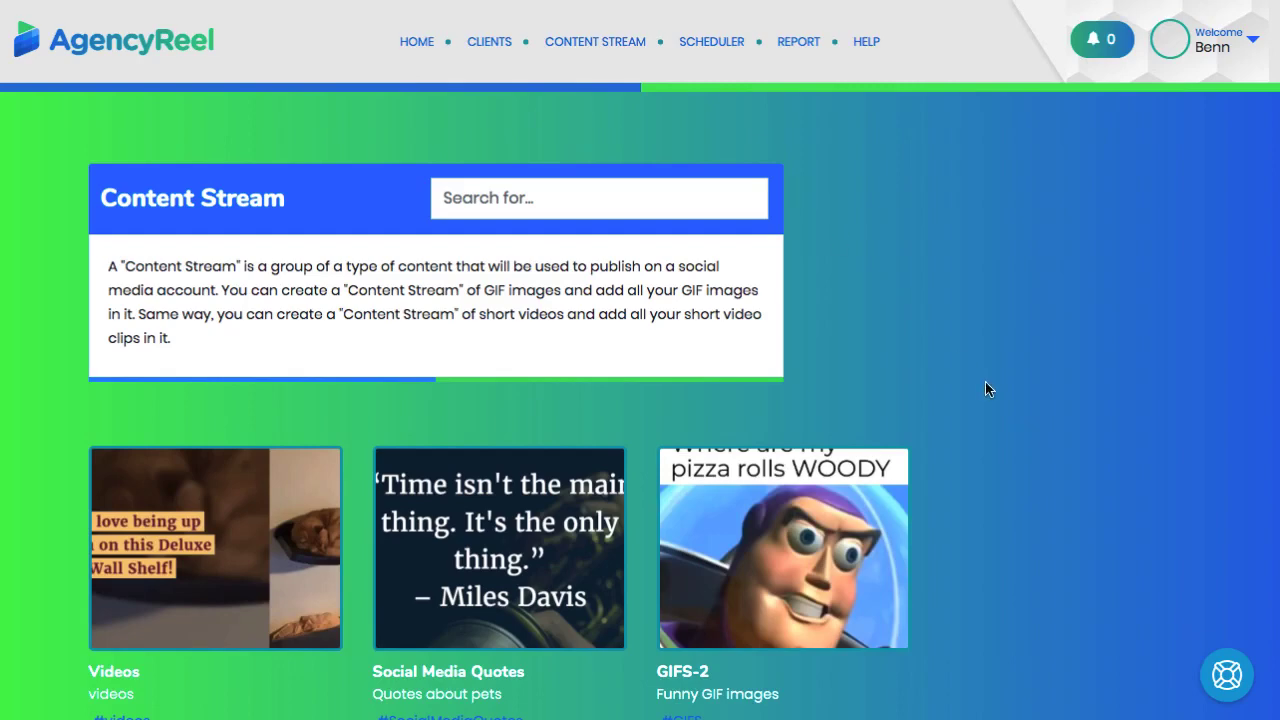
Review the content streams and open GIFS-2 for editing, leaving it unchanged.
{"action": "scroll", "coordinate": [985, 384], "scroll_direction": "down", "scroll_amount": 1}
{"action": "scroll", "coordinate": [985, 389], "scroll_direction": "down", "scroll_amount": 1}
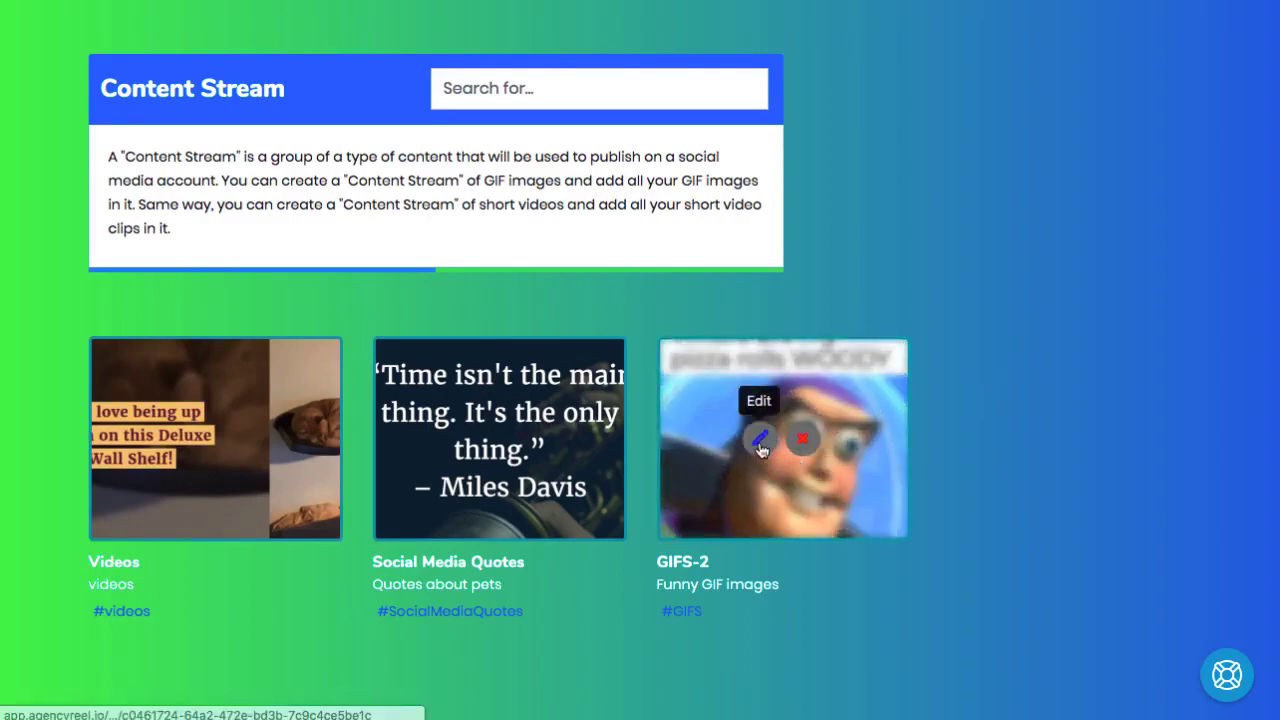
{"action": "left_click", "coordinate": [758, 446]}
{"action": "scroll", "coordinate": [750, 455], "scroll_direction": "down", "scroll_amount": 5}
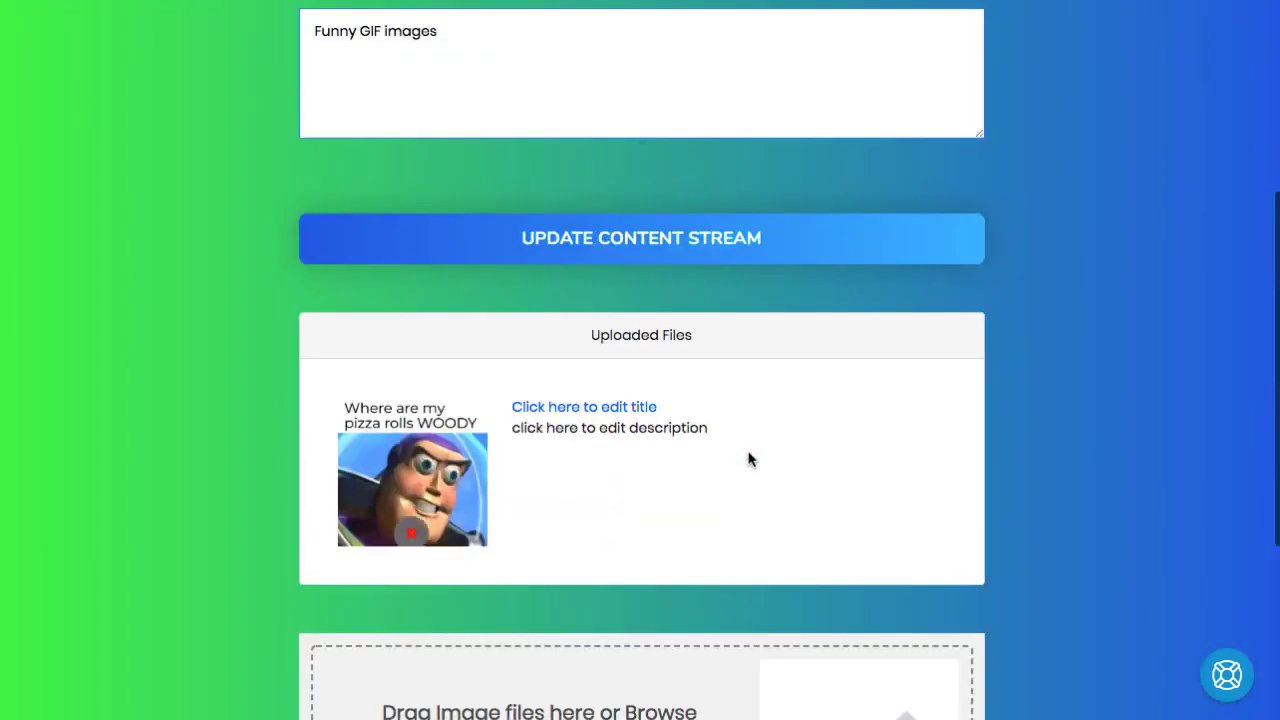
{"action": "scroll", "coordinate": [750, 459], "scroll_direction": "up", "scroll_amount": 5}
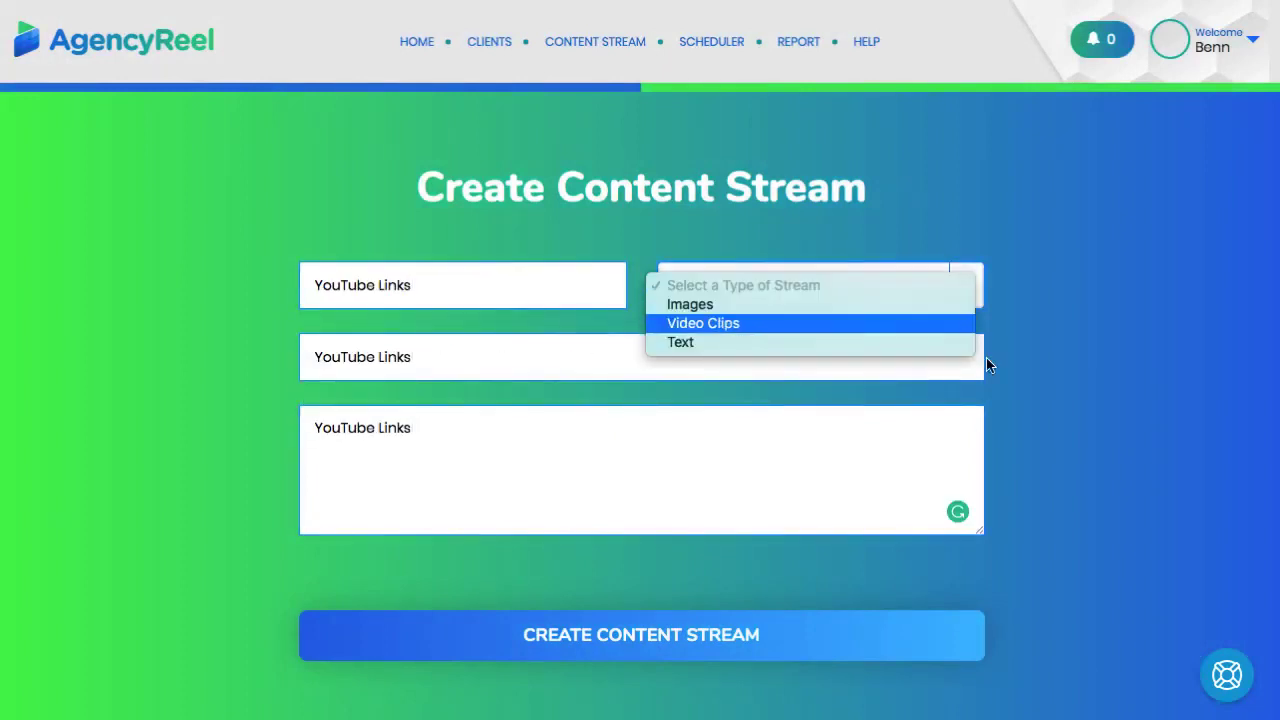
{"action": "left_click", "coordinate": [1113, 440]}
Go to the Scheduler's December 2019 calendar.
{"action": "scroll", "coordinate": [1113, 440], "scroll_direction": "down", "scroll_amount": 5}
{"action": "scroll", "coordinate": [996, 476], "scroll_direction": "up", "scroll_amount": 5}
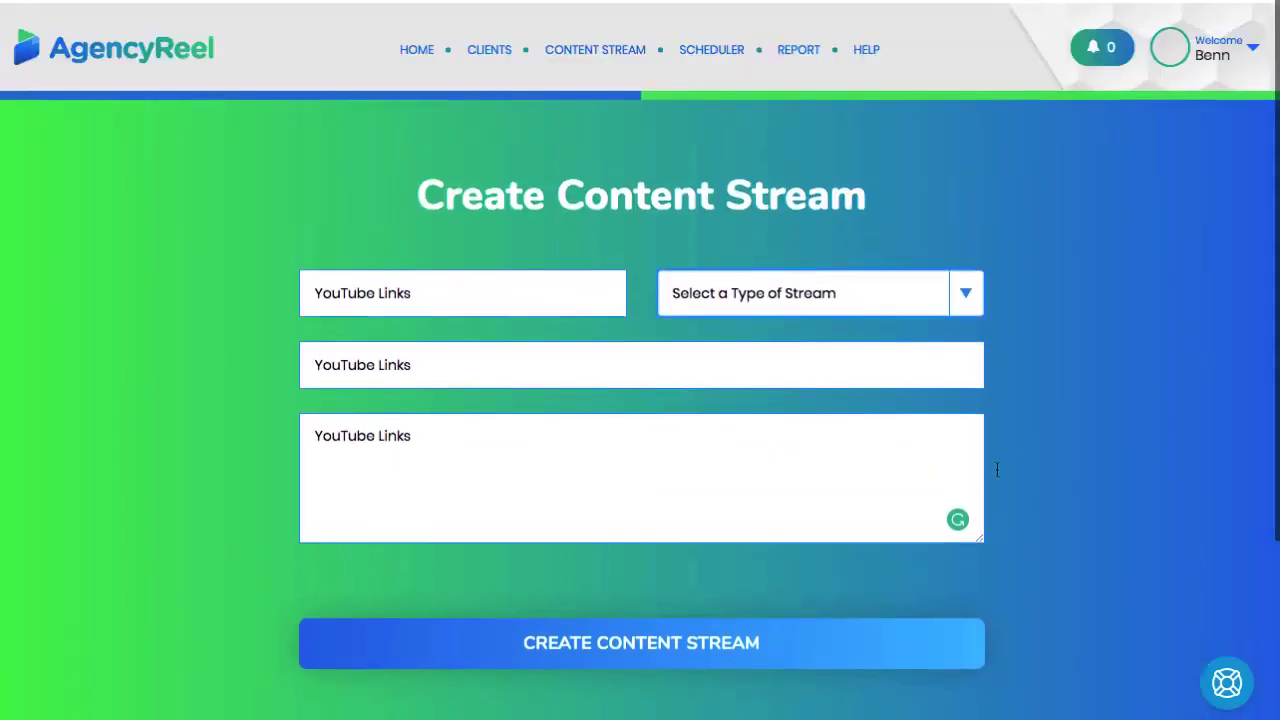
{"action": "left_click", "coordinate": [694, 45]}
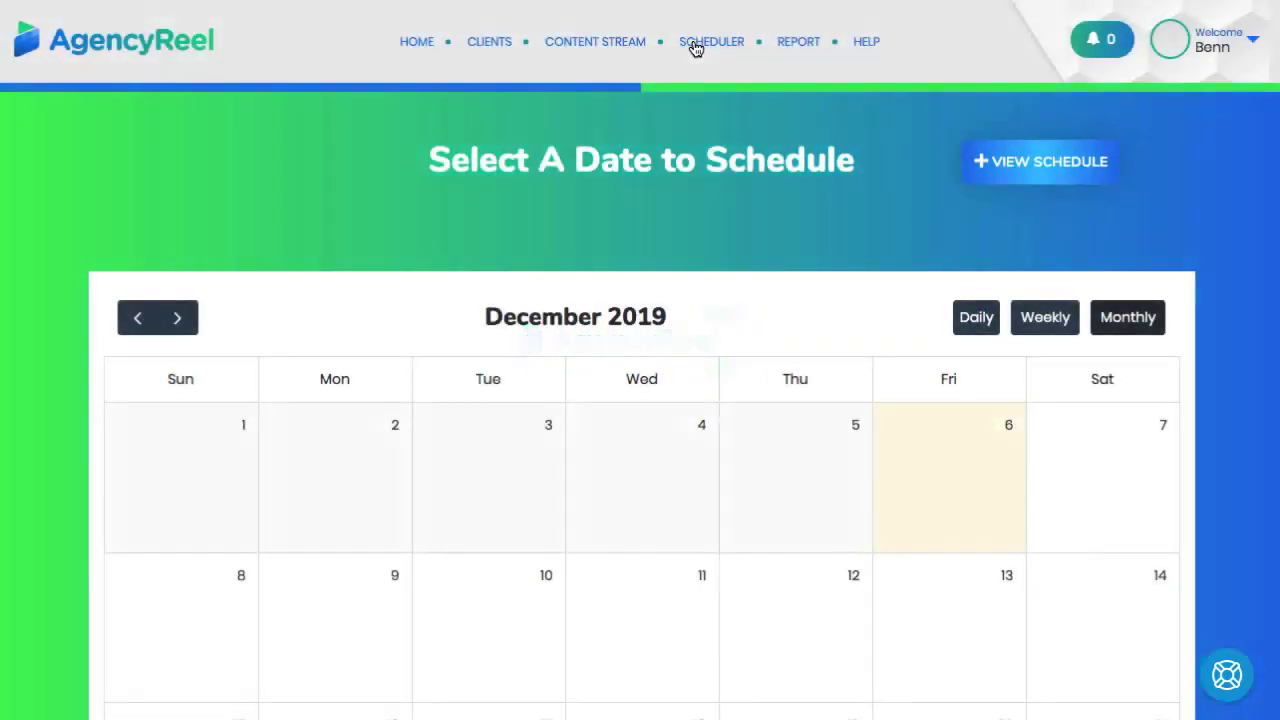
{"action": "scroll", "coordinate": [705, 165], "scroll_direction": "down", "scroll_amount": 1}
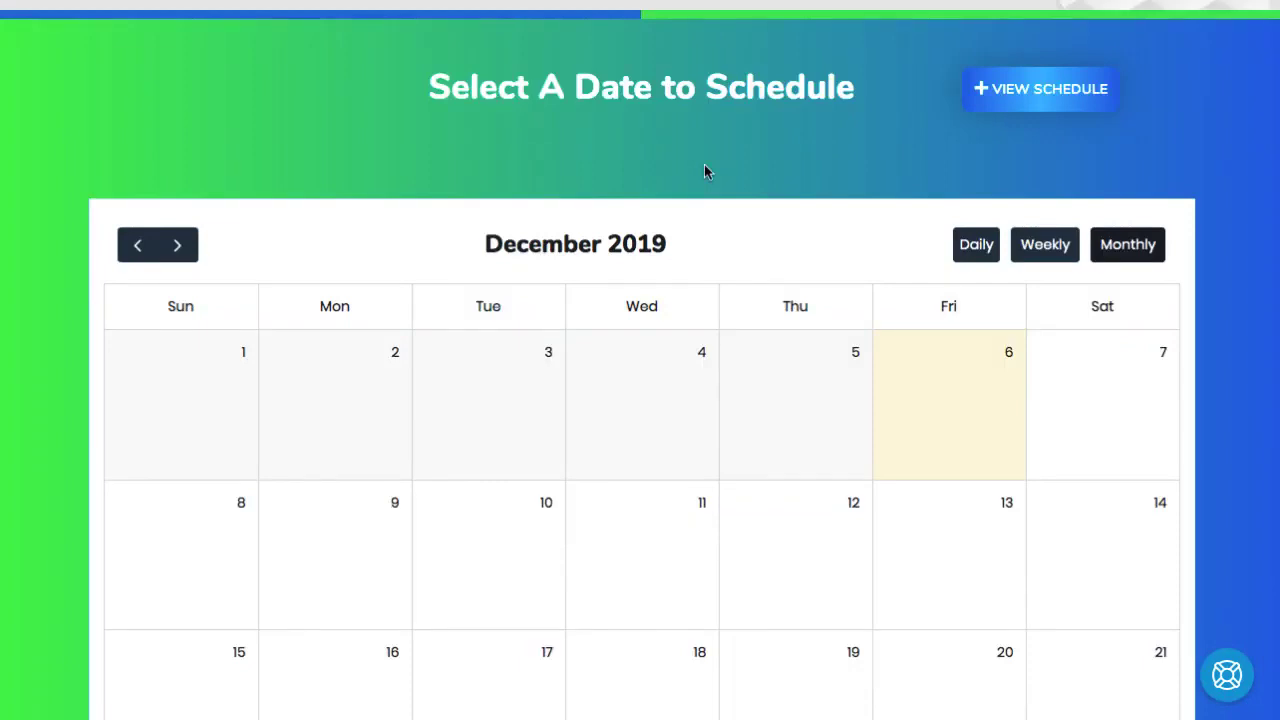
{"action": "scroll", "coordinate": [704, 172], "scroll_direction": "down", "scroll_amount": 1}
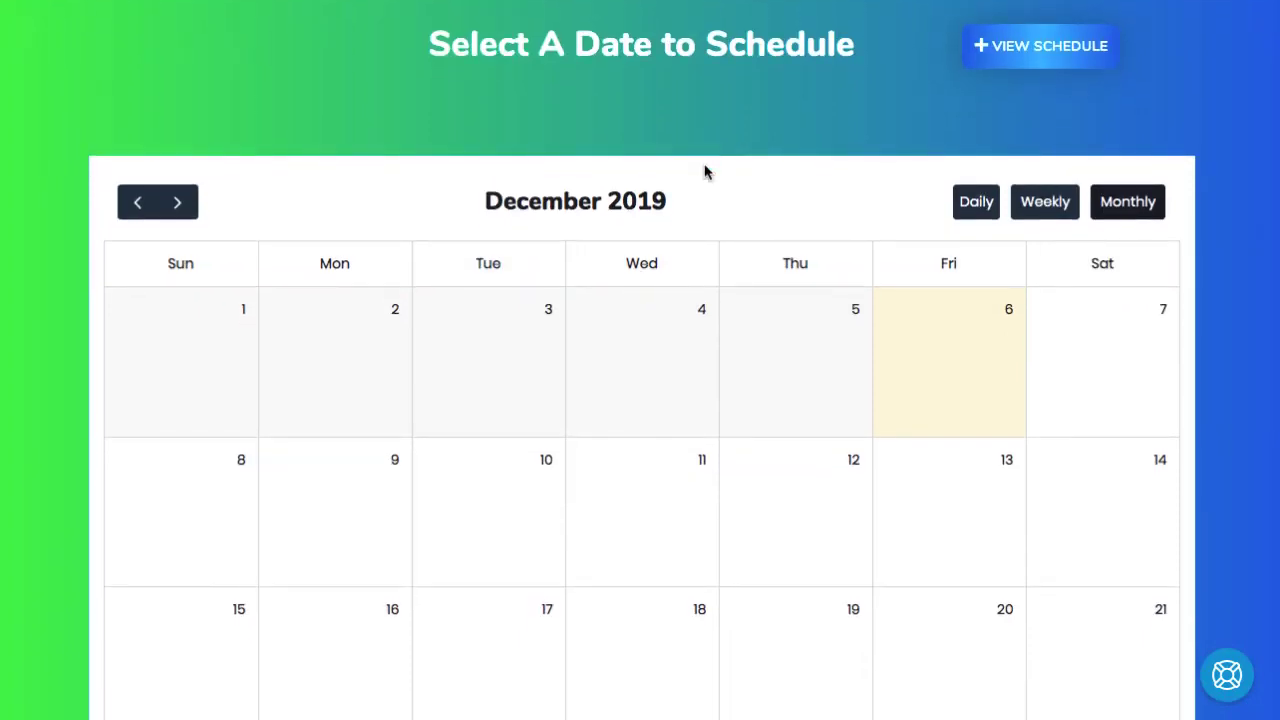
{"action": "scroll", "coordinate": [704, 172], "scroll_direction": "down", "scroll_amount": 1}
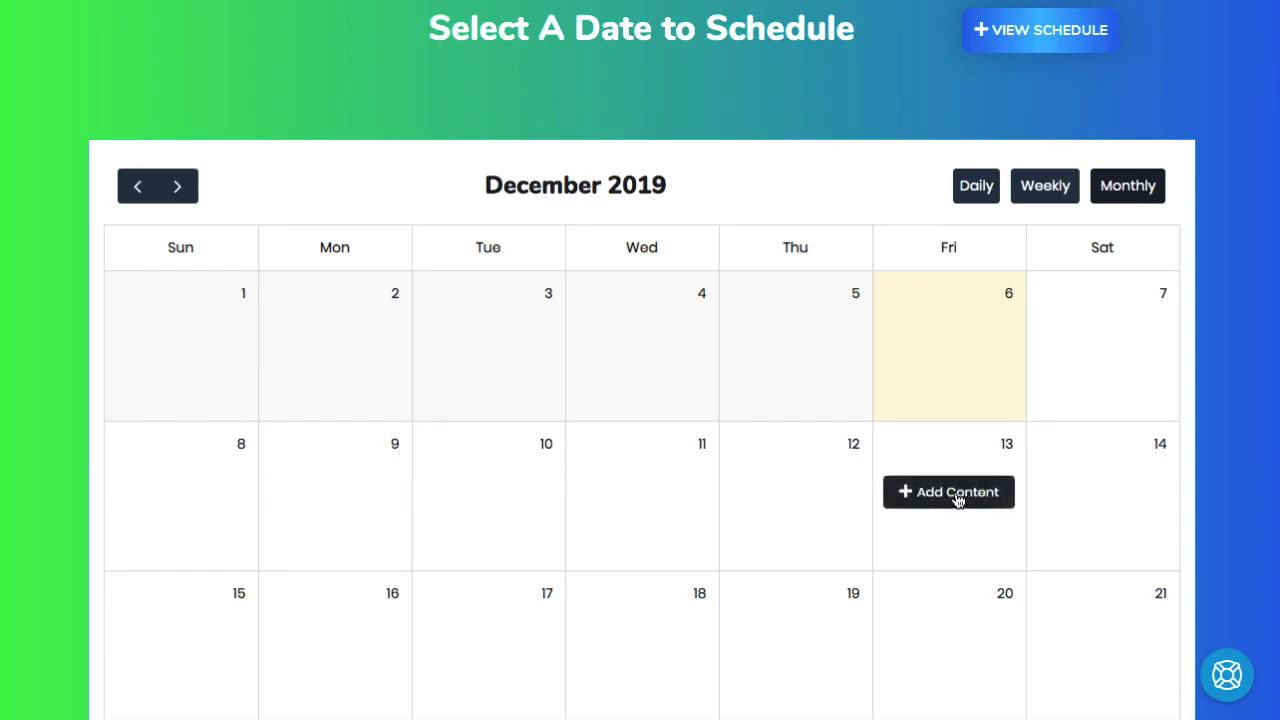
{"action": "mouse_move", "coordinate": [940, 491]}
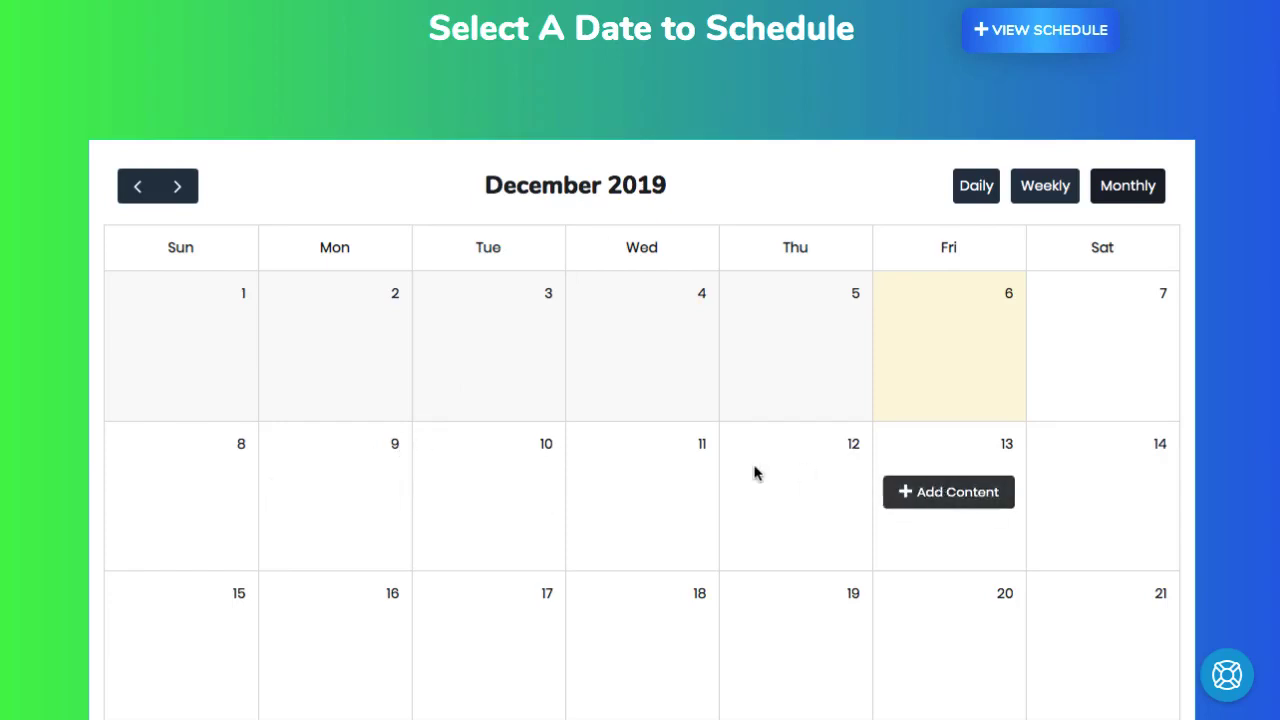
{"action": "mouse_move", "coordinate": [646, 500]}
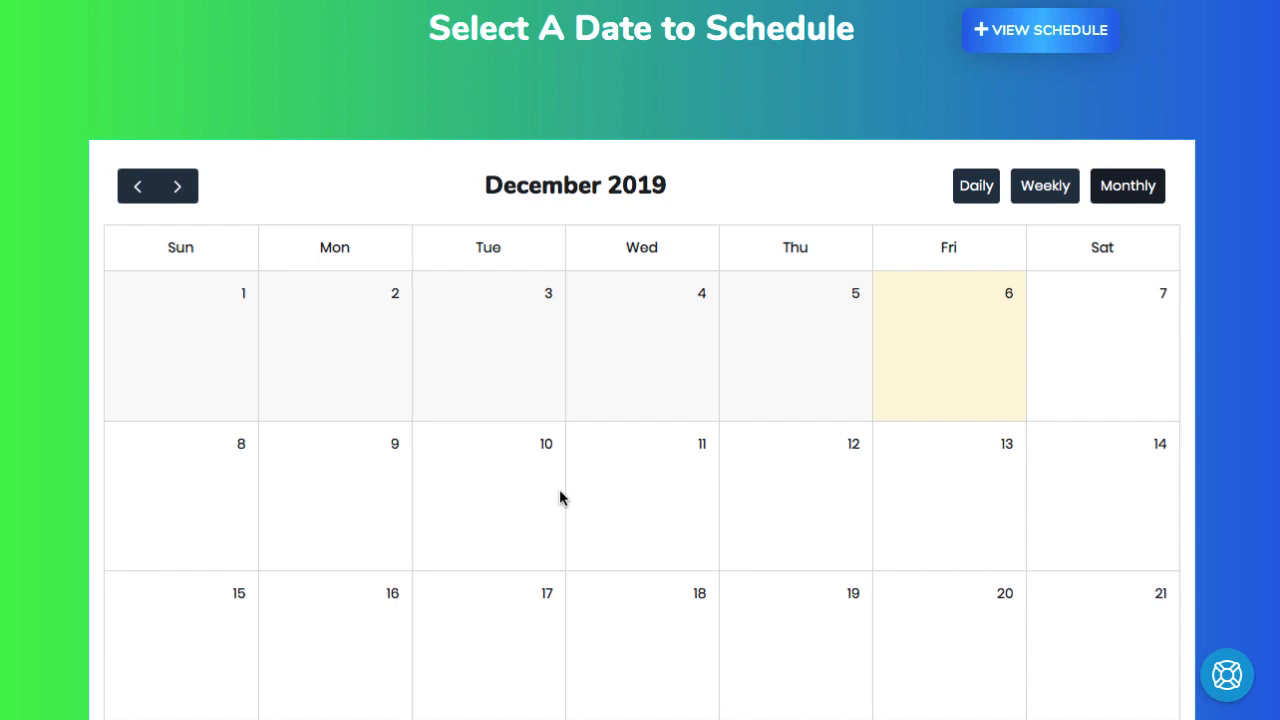
Schedule for December 9 with the client, GIFS-2 stream and Twitter account selected.
{"action": "left_click", "coordinate": [357, 492]}
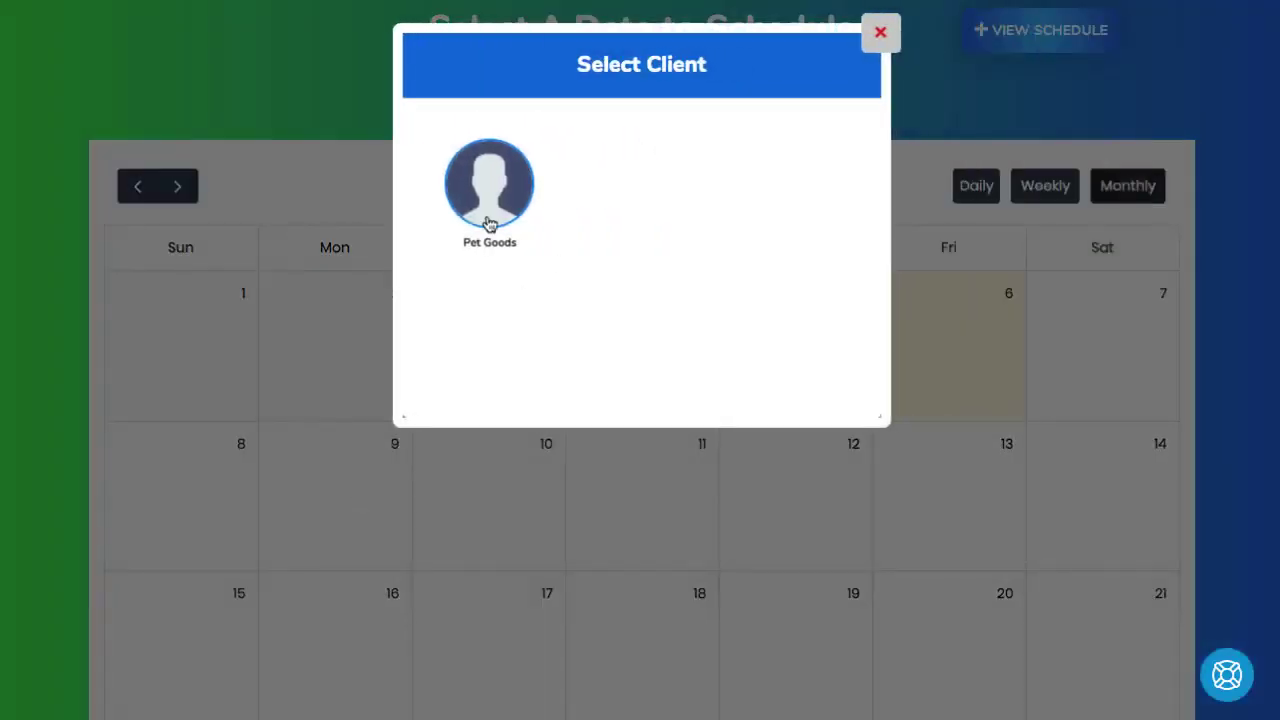
{"action": "left_click", "coordinate": [489, 209]}
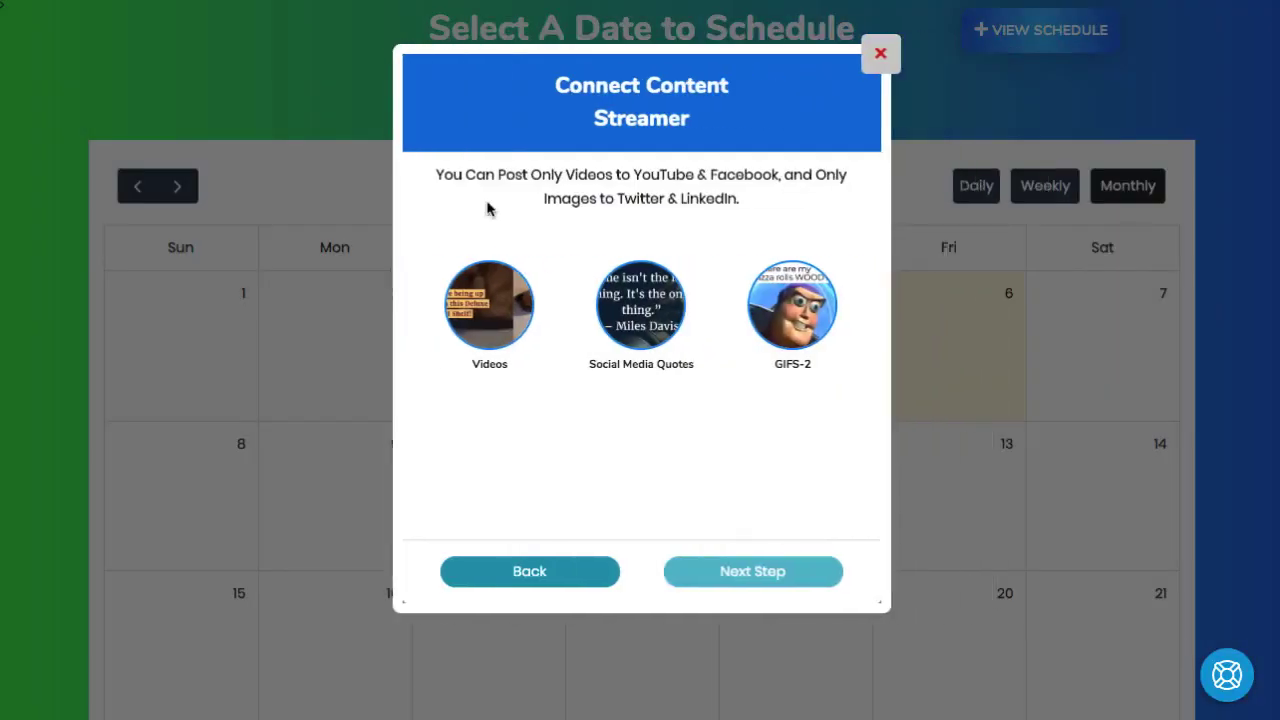
{"action": "left_click", "coordinate": [777, 316]}
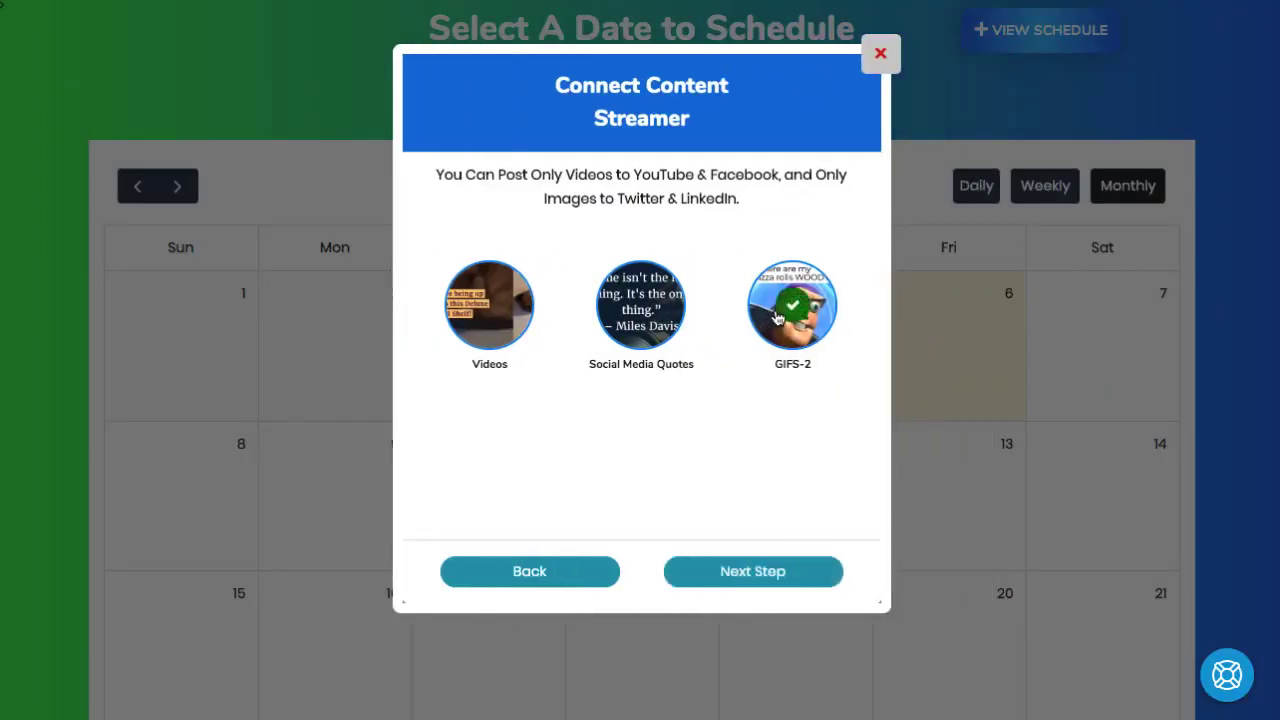
{"action": "left_click", "coordinate": [743, 575]}
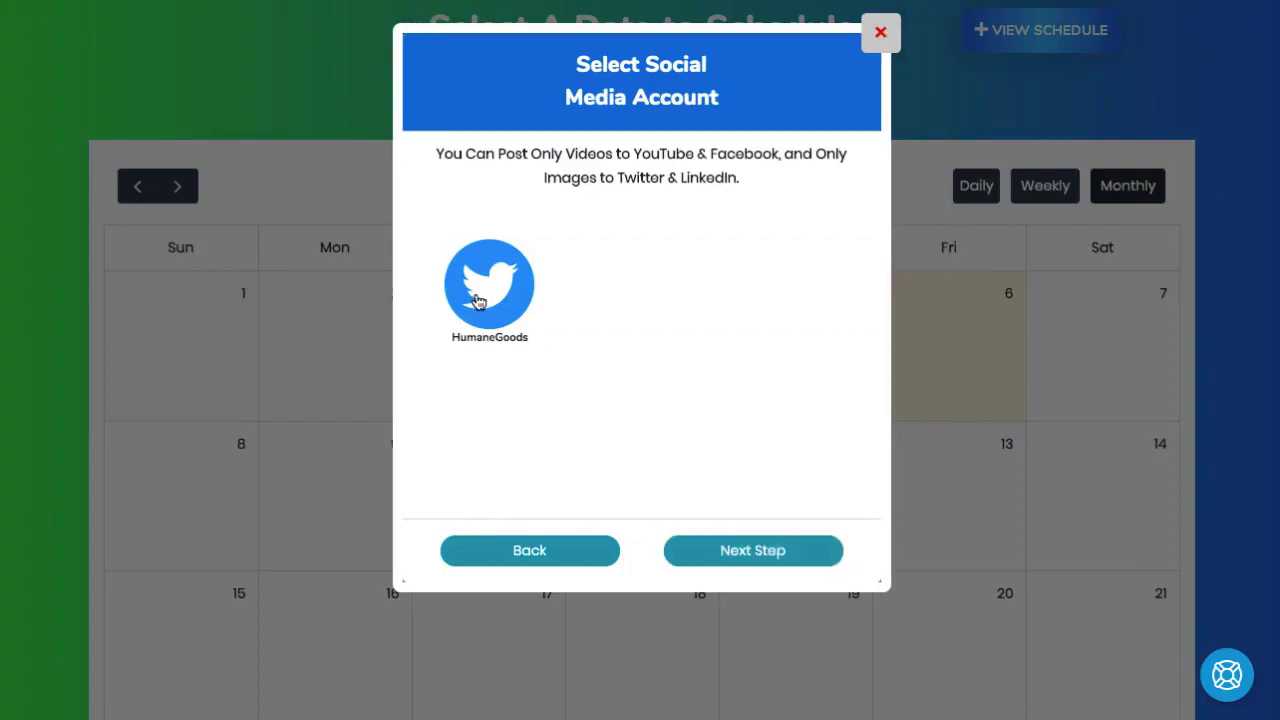
{"action": "left_click", "coordinate": [478, 302]}
{"action": "left_click", "coordinate": [760, 548]}
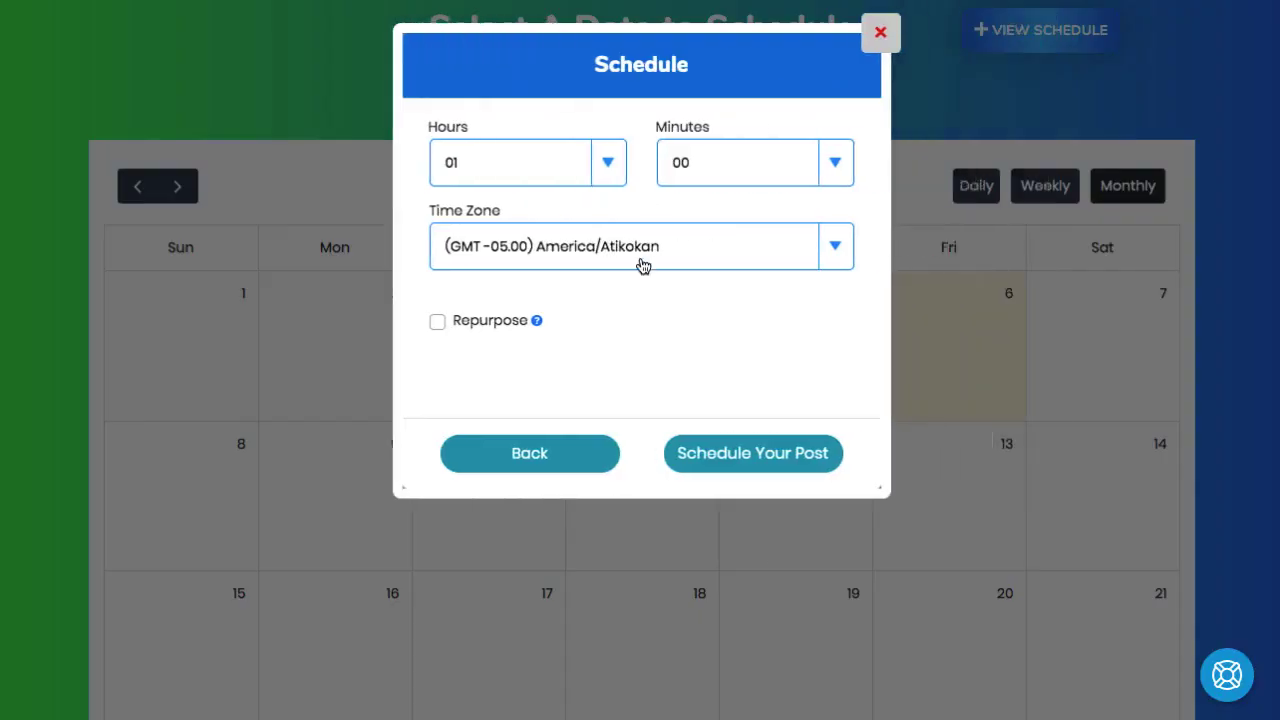
Set the post time to 05:25 and toggle the Repurpose option.
{"action": "left_click", "coordinate": [609, 175]}
{"action": "left_click", "coordinate": [580, 238]}
{"action": "left_click", "coordinate": [838, 175]}
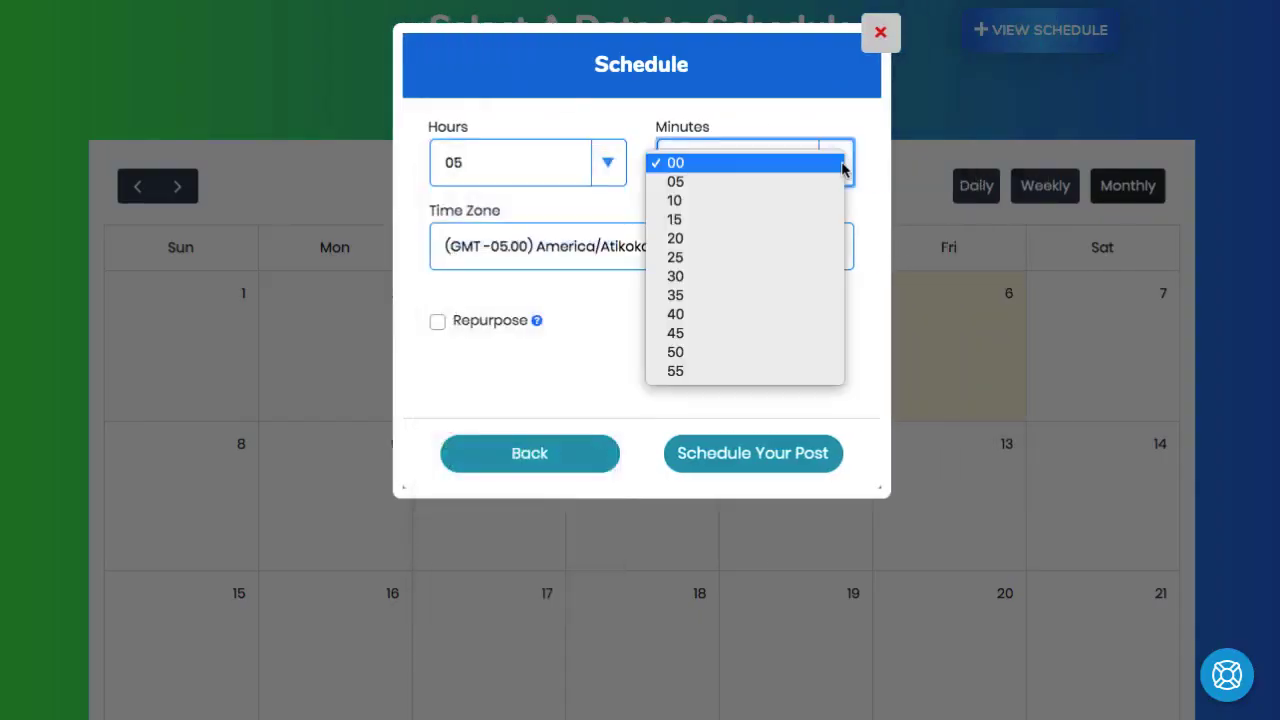
{"action": "left_click", "coordinate": [773, 258]}
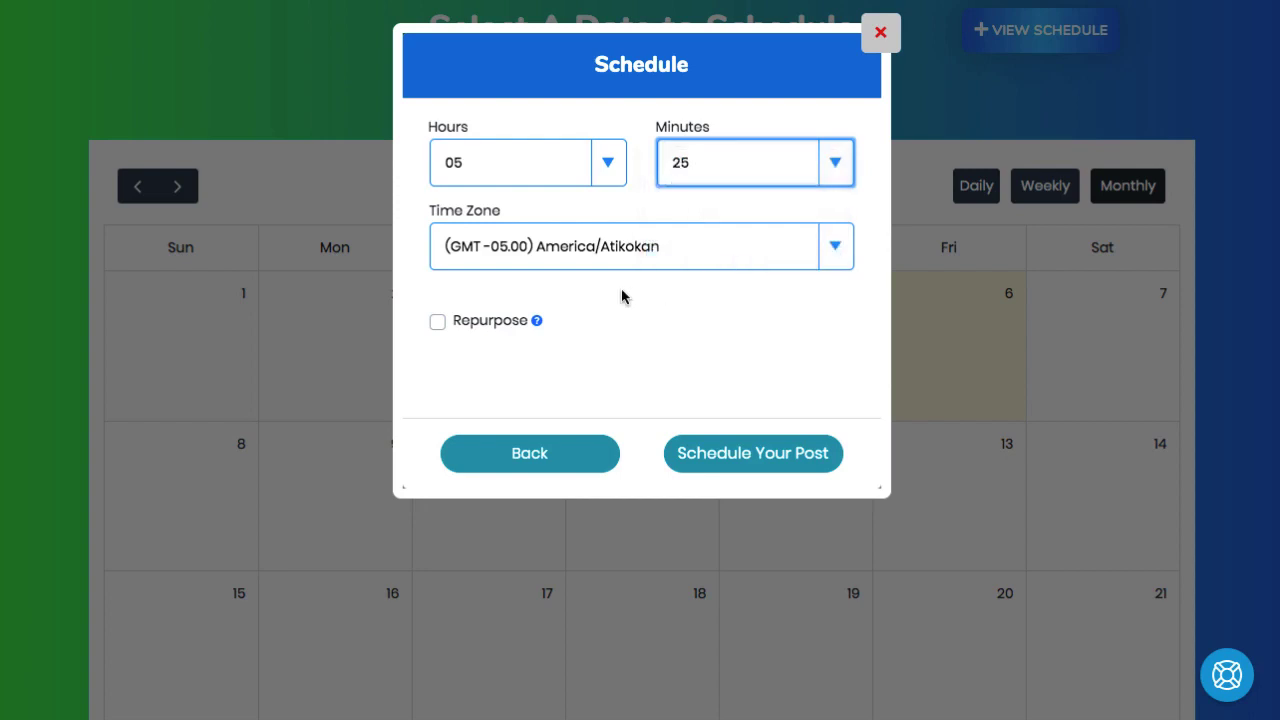
{"action": "left_click", "coordinate": [437, 322]}
{"action": "left_click", "coordinate": [437, 322]}
Turn Repurpose back on for the scheduled post.
{"action": "left_click", "coordinate": [437, 322]}
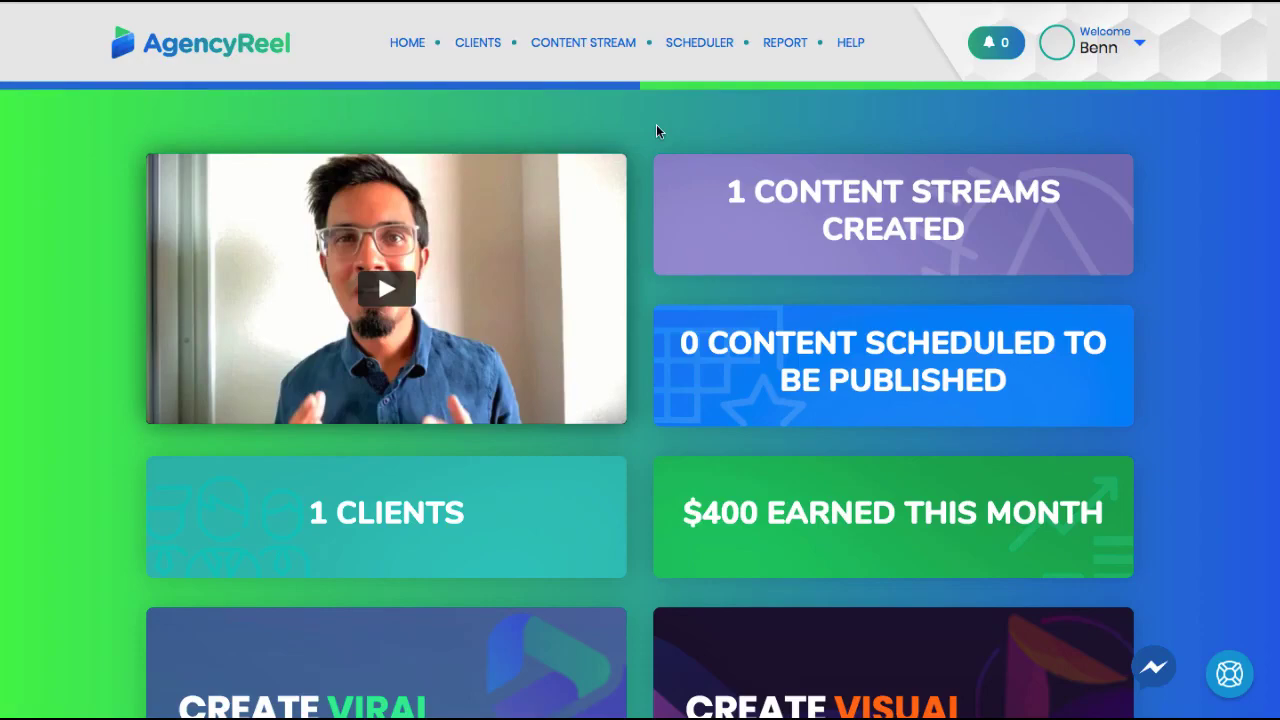
Open Content Creator from the account menu and expand the Cinemagraph, Meme and Quote sections.
{"action": "left_click", "coordinate": [1141, 45]}
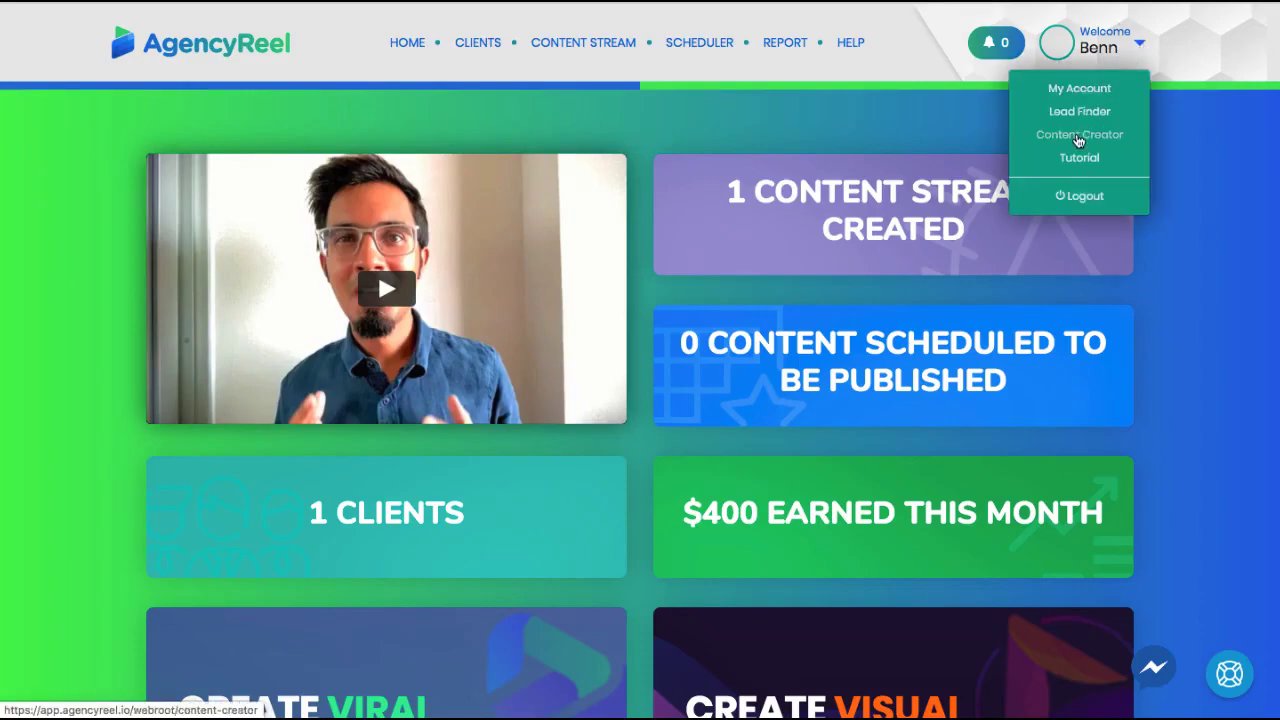
{"action": "left_click", "coordinate": [1078, 138]}
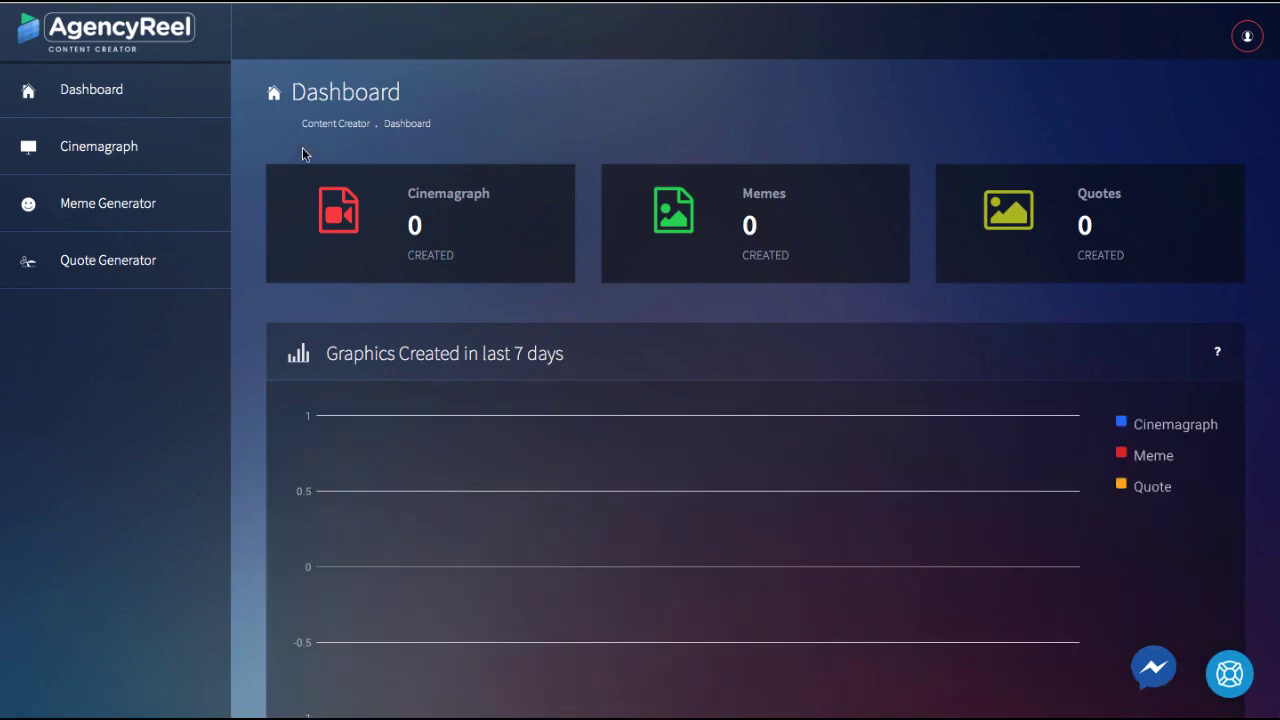
{"action": "left_click", "coordinate": [128, 152]}
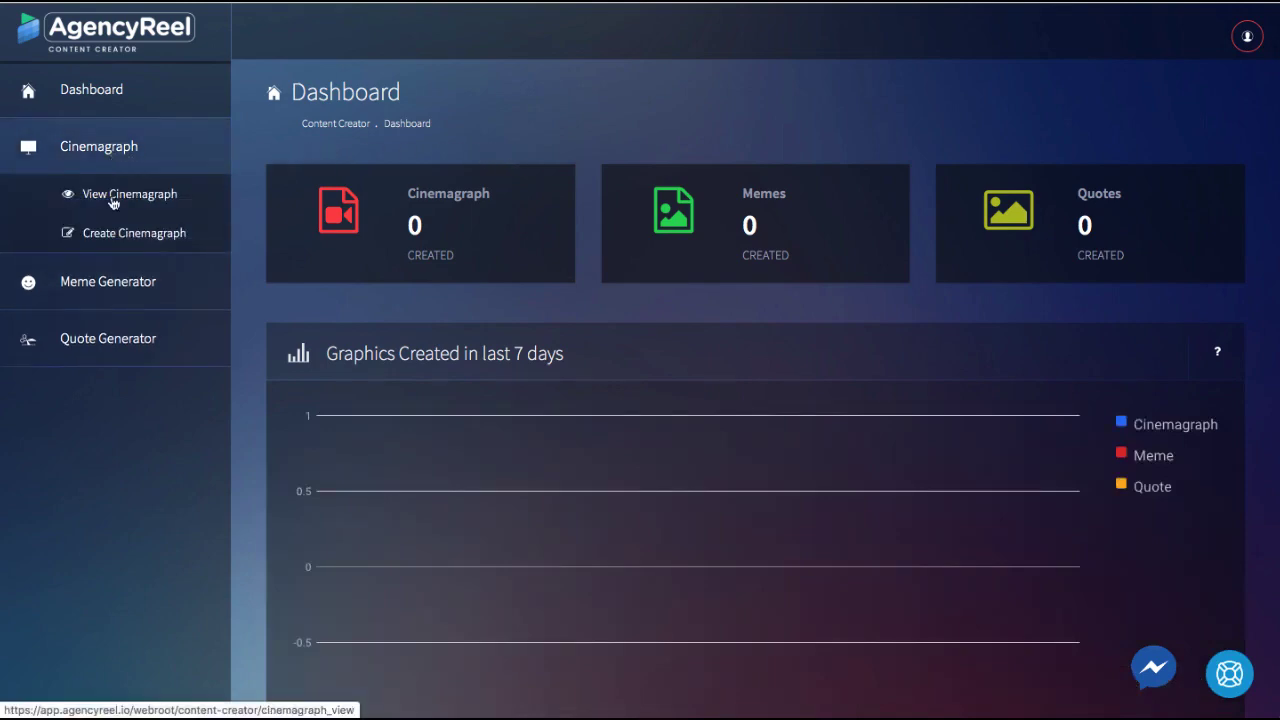
{"action": "left_click", "coordinate": [112, 281]}
{"action": "left_click", "coordinate": [112, 337]}
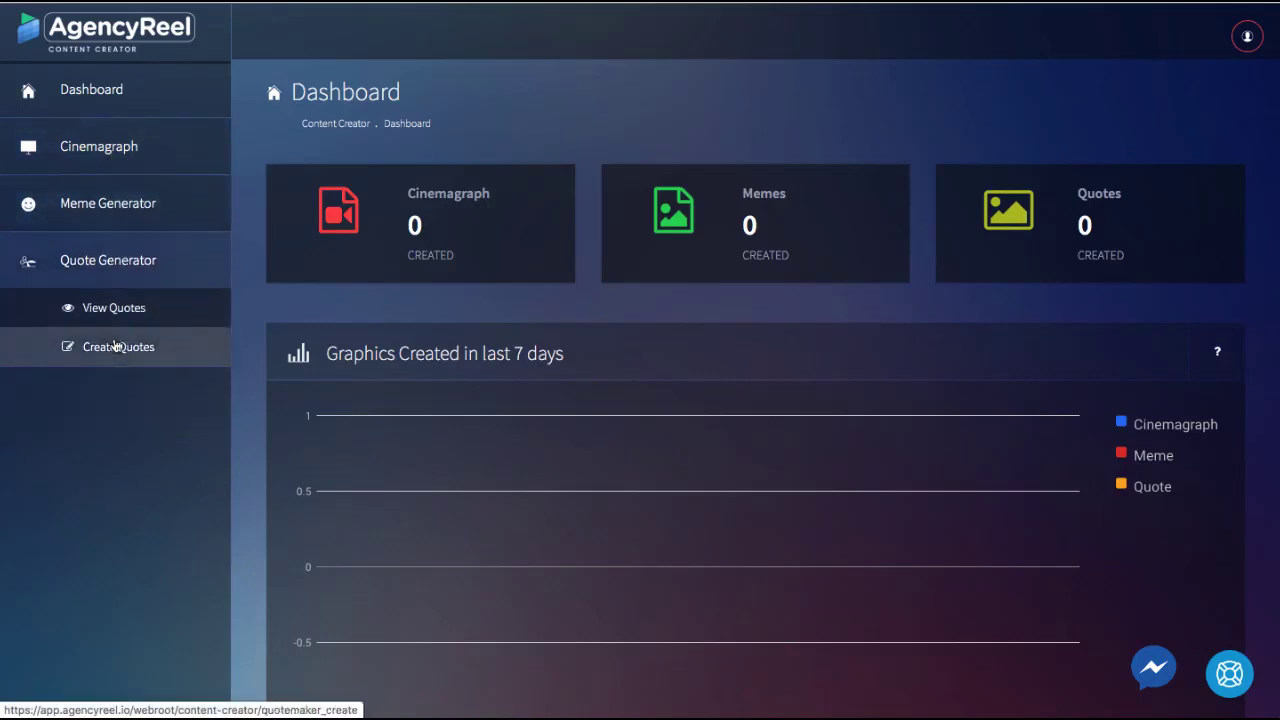
{"action": "left_click", "coordinate": [108, 205]}
{"action": "left_click", "coordinate": [104, 155]}
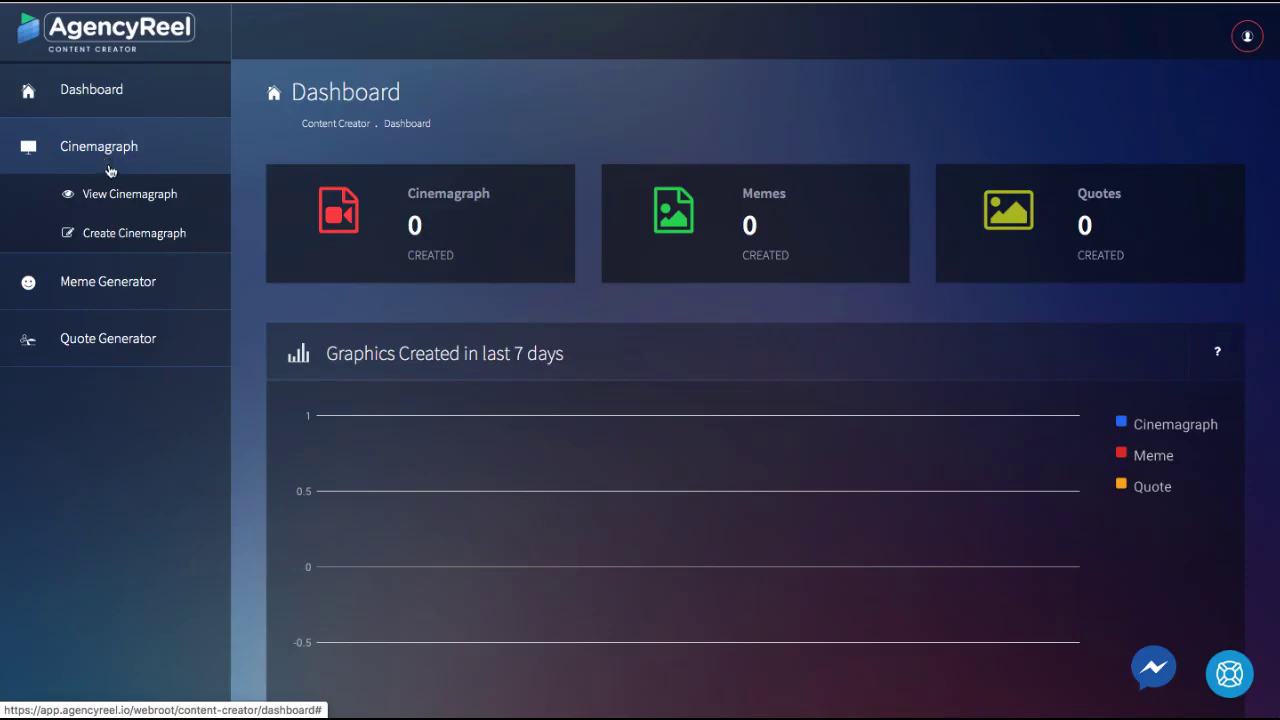
Start a cinemagraph from the waterfall video, play it and freeze a frame.
{"action": "left_click", "coordinate": [128, 245]}
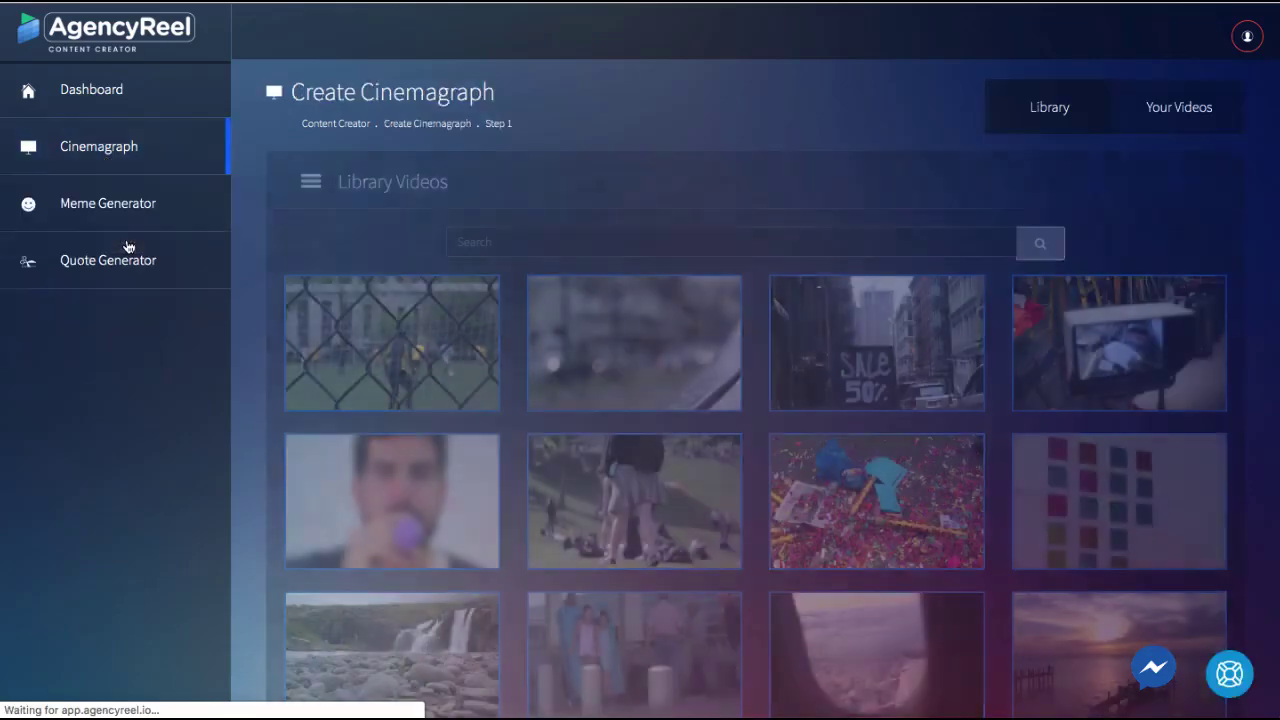
{"action": "scroll", "coordinate": [540, 260], "scroll_direction": "down", "scroll_amount": 2}
{"action": "scroll", "coordinate": [515, 301], "scroll_direction": "down", "scroll_amount": 1}
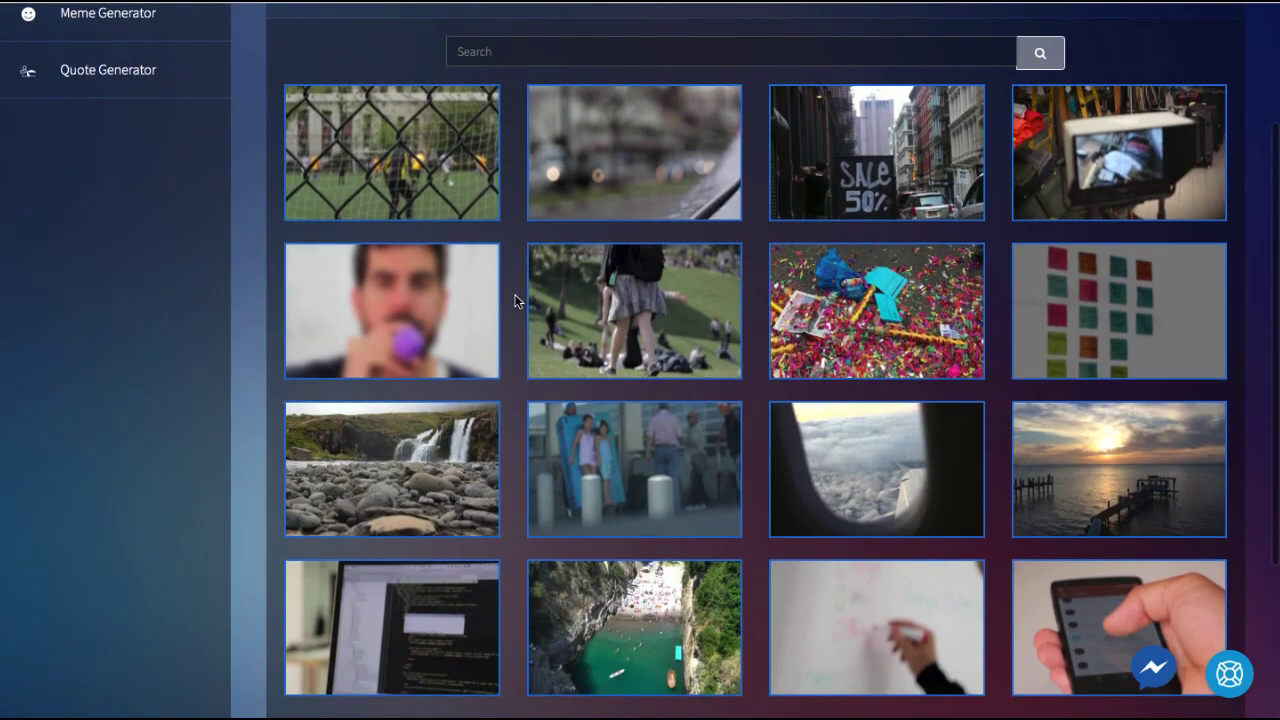
{"action": "left_click", "coordinate": [424, 443]}
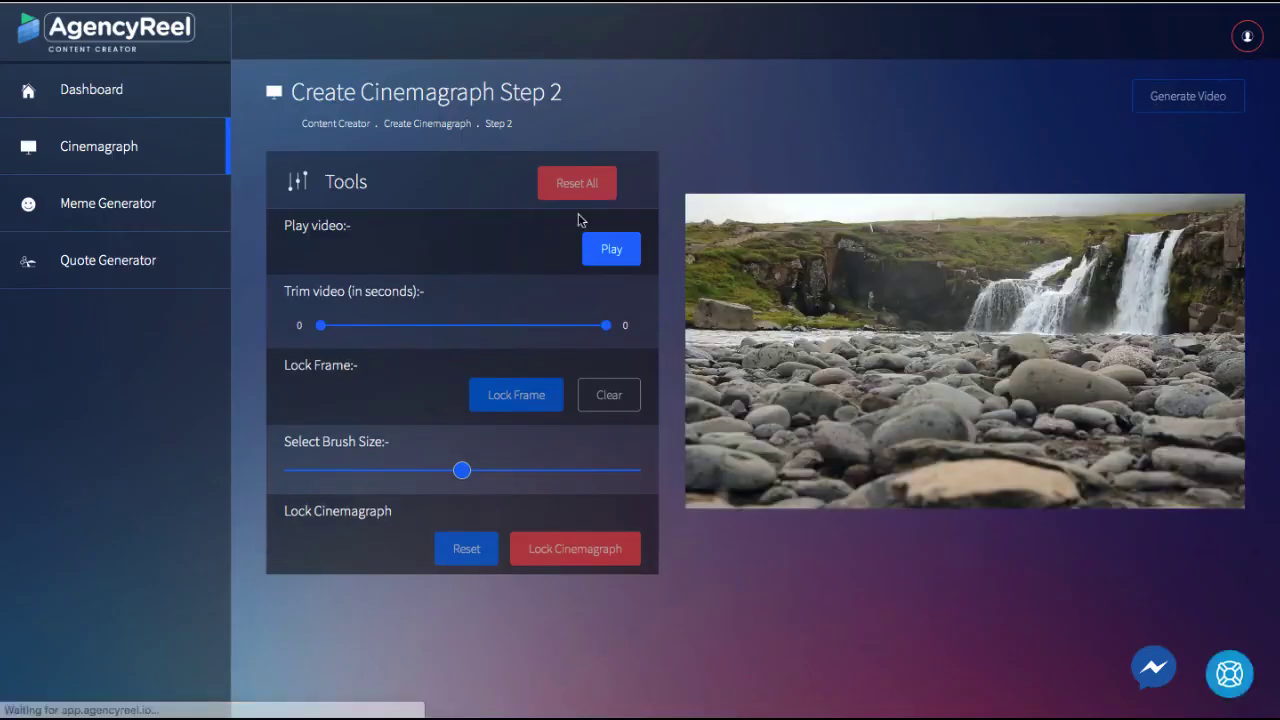
{"action": "left_click", "coordinate": [606, 252]}
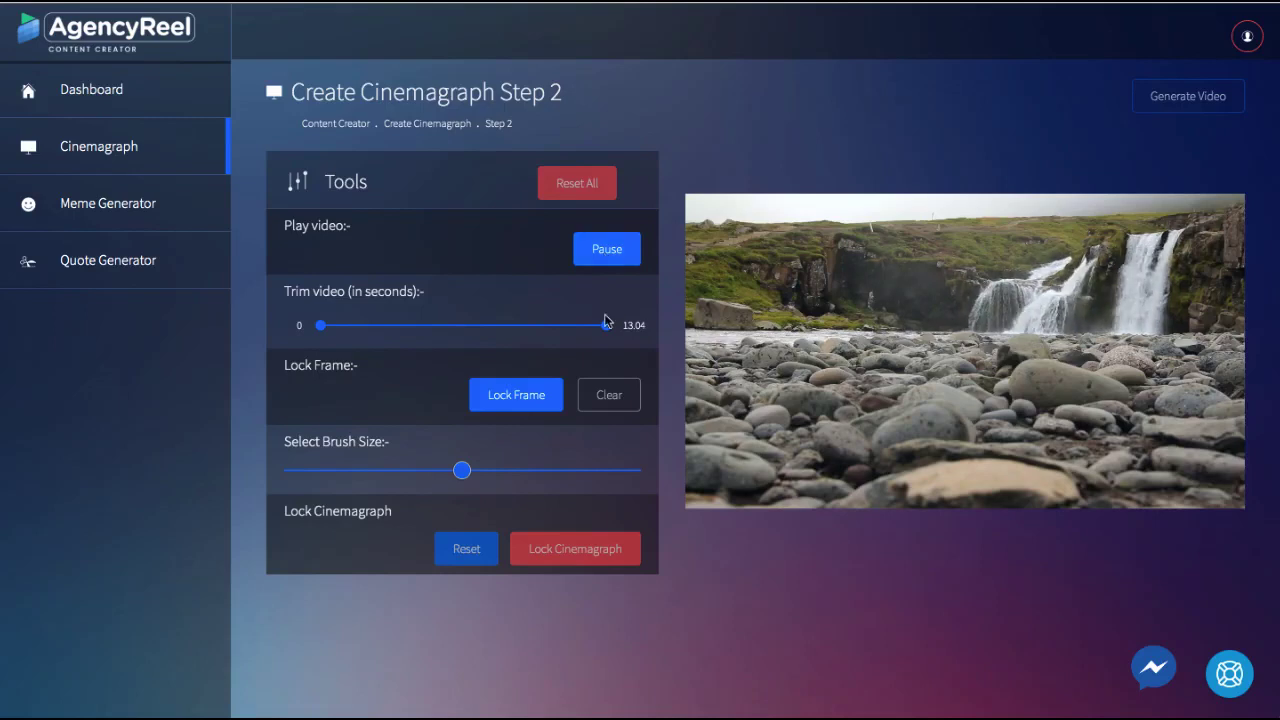
{"action": "left_click", "coordinate": [525, 410]}
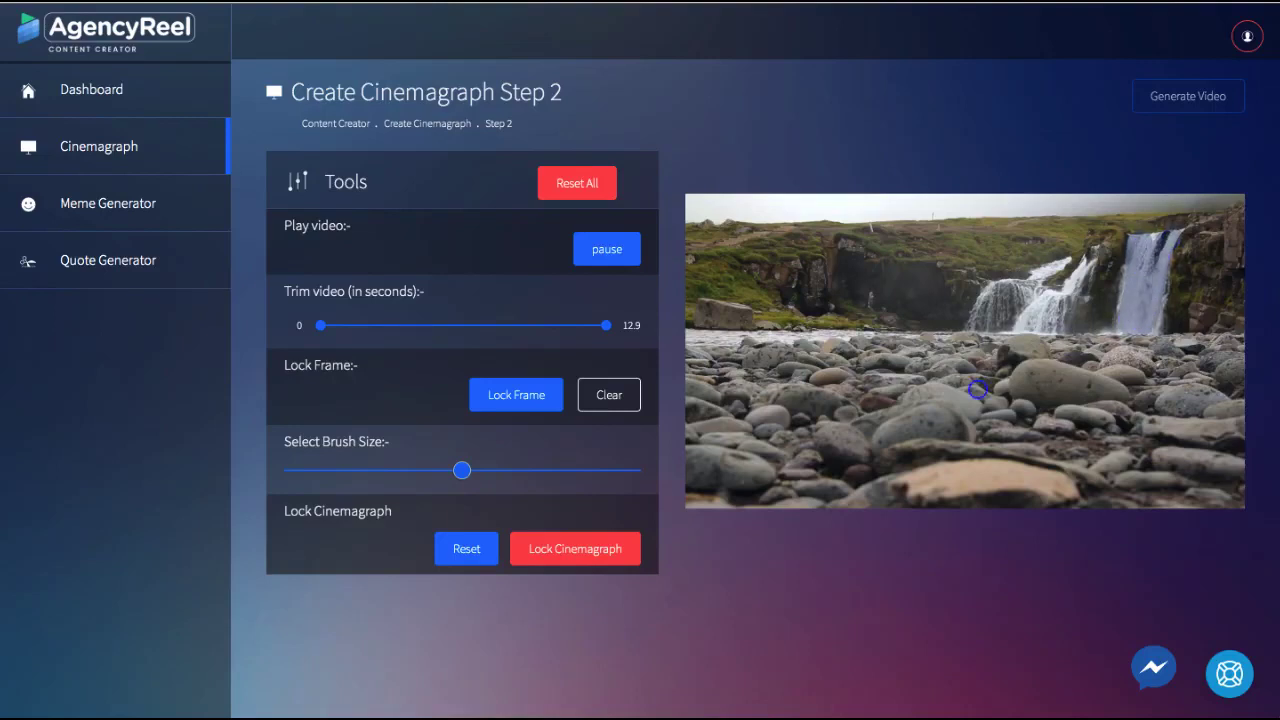
Lock the cinemagraph and place the 'Tap and Type' text in the video's middle.
{"action": "left_click", "coordinate": [609, 558]}
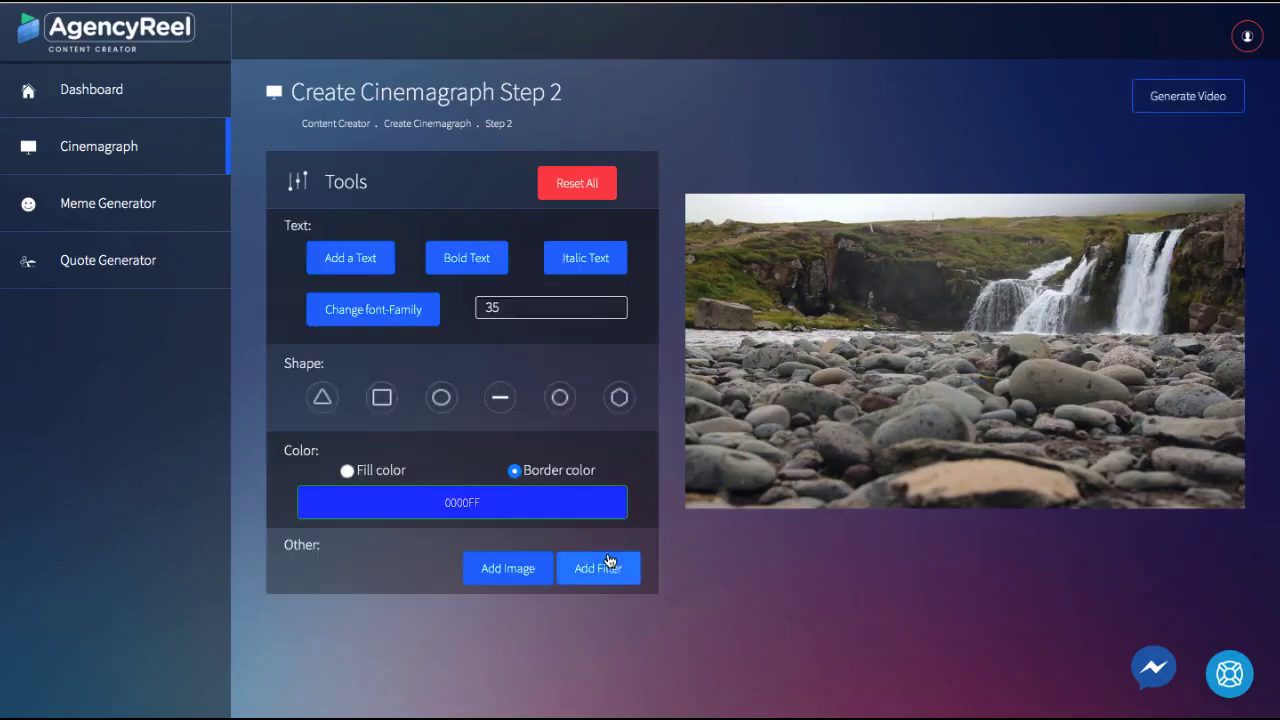
{"action": "left_click", "coordinate": [350, 258]}
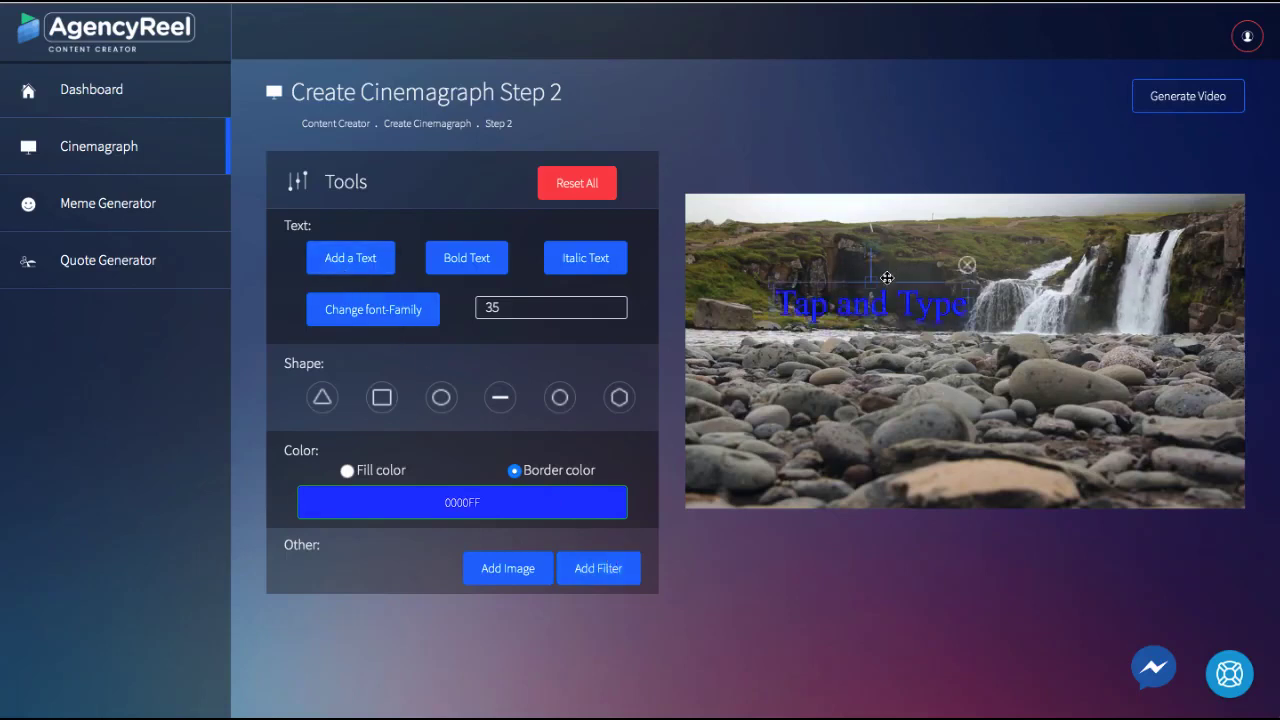
{"action": "left_click_drag", "start_coordinate": [893, 298], "coordinate": [959, 317]}
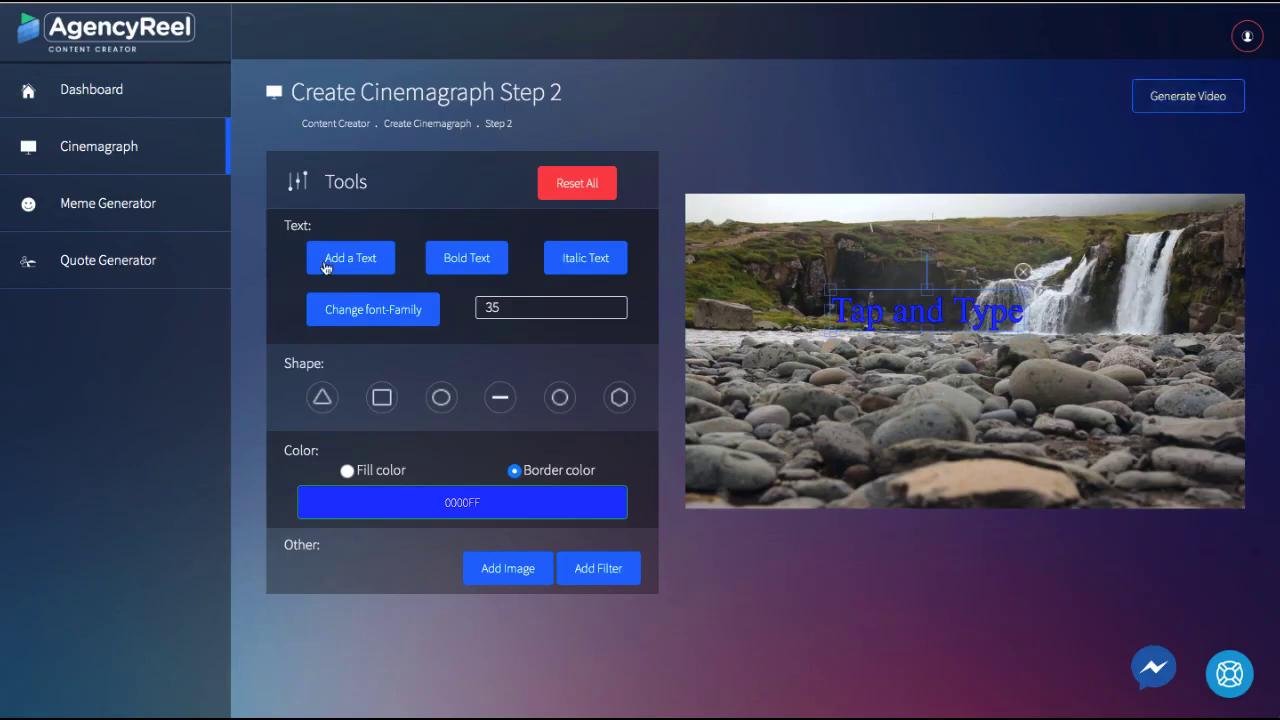
{"action": "left_click", "coordinate": [82, 265]}
{"action": "left_click", "coordinate": [103, 346]}
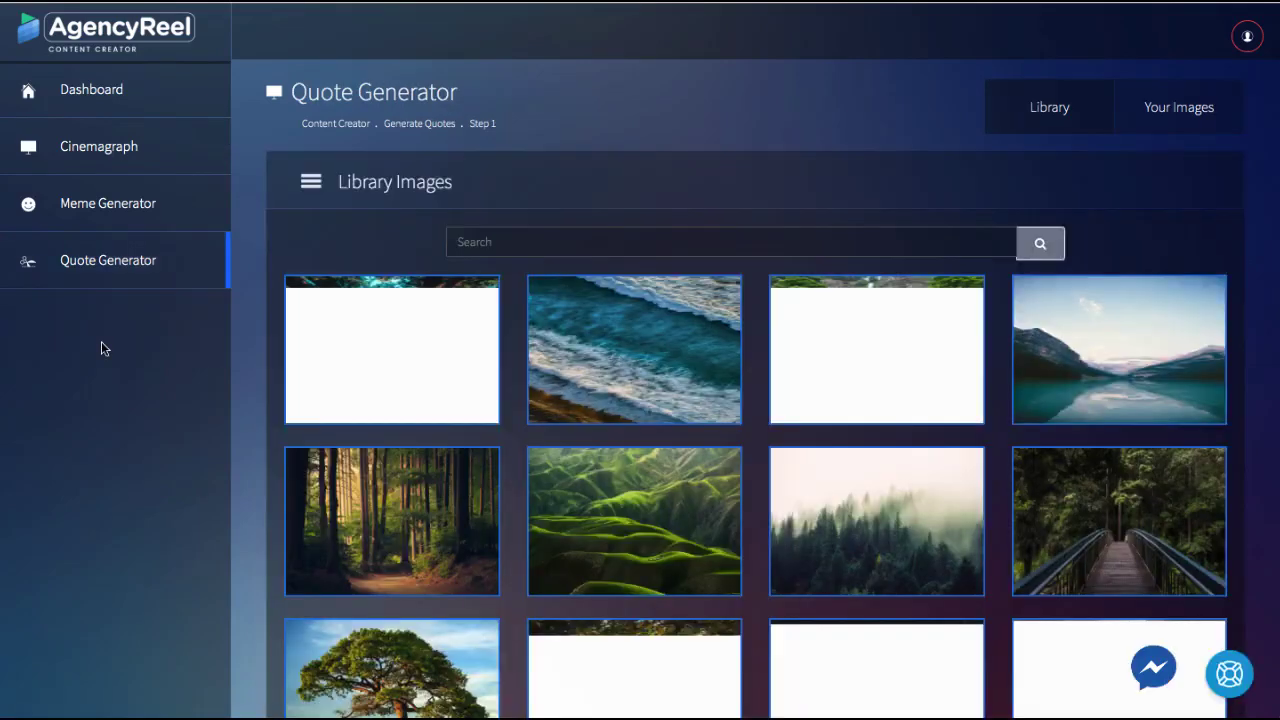
Put the first 'inspiration' search quote on the lake image background.
{"action": "scroll", "coordinate": [735, 178], "scroll_direction": "down", "scroll_amount": 2}
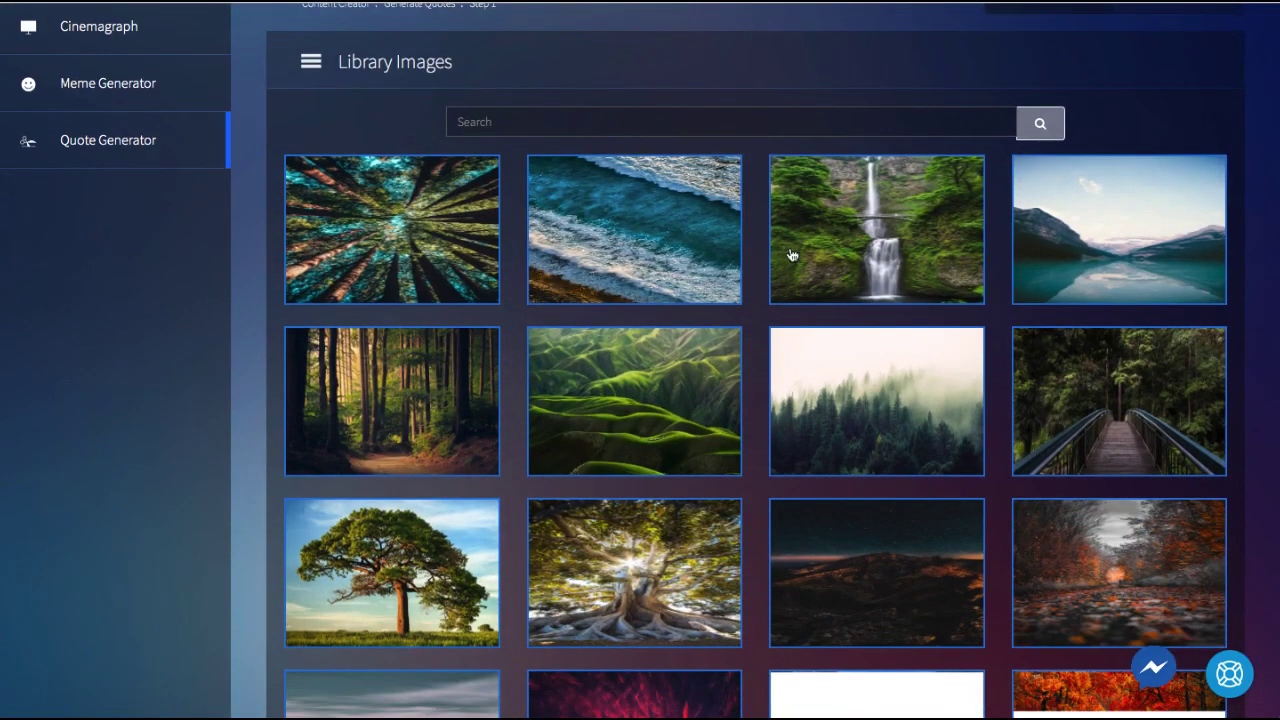
{"action": "left_click", "coordinate": [1063, 257]}
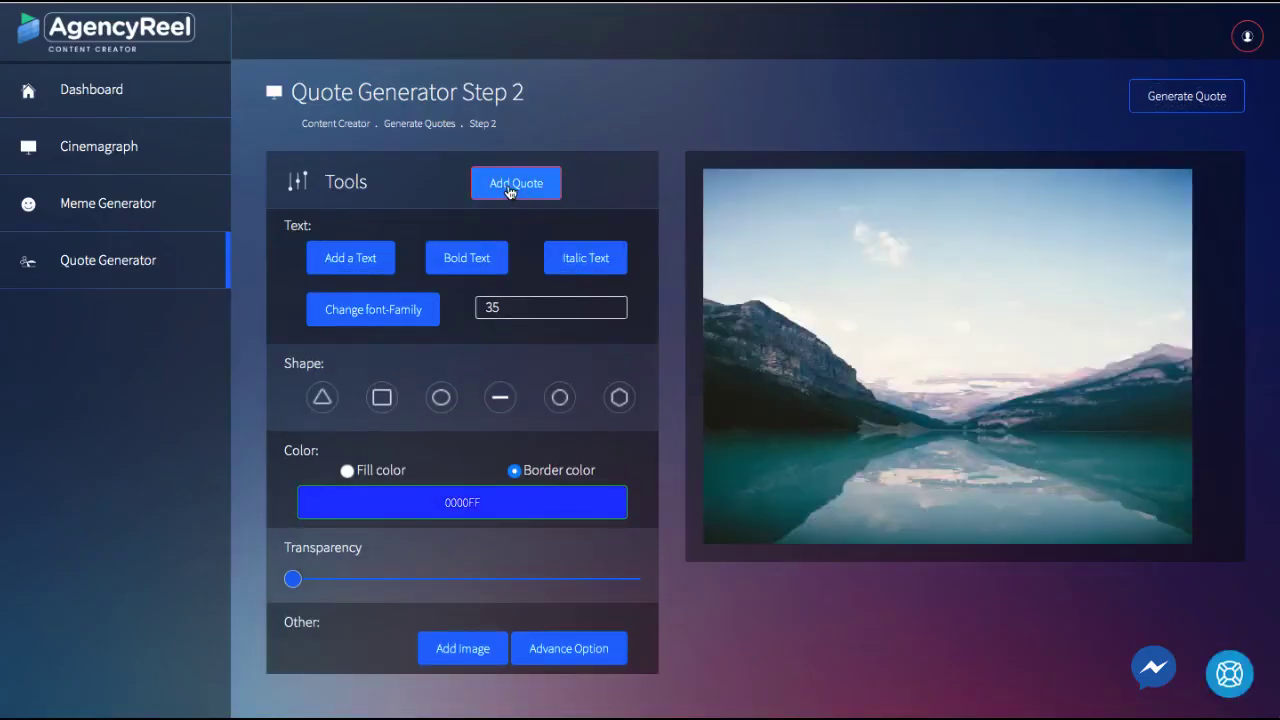
{"action": "left_click", "coordinate": [509, 185]}
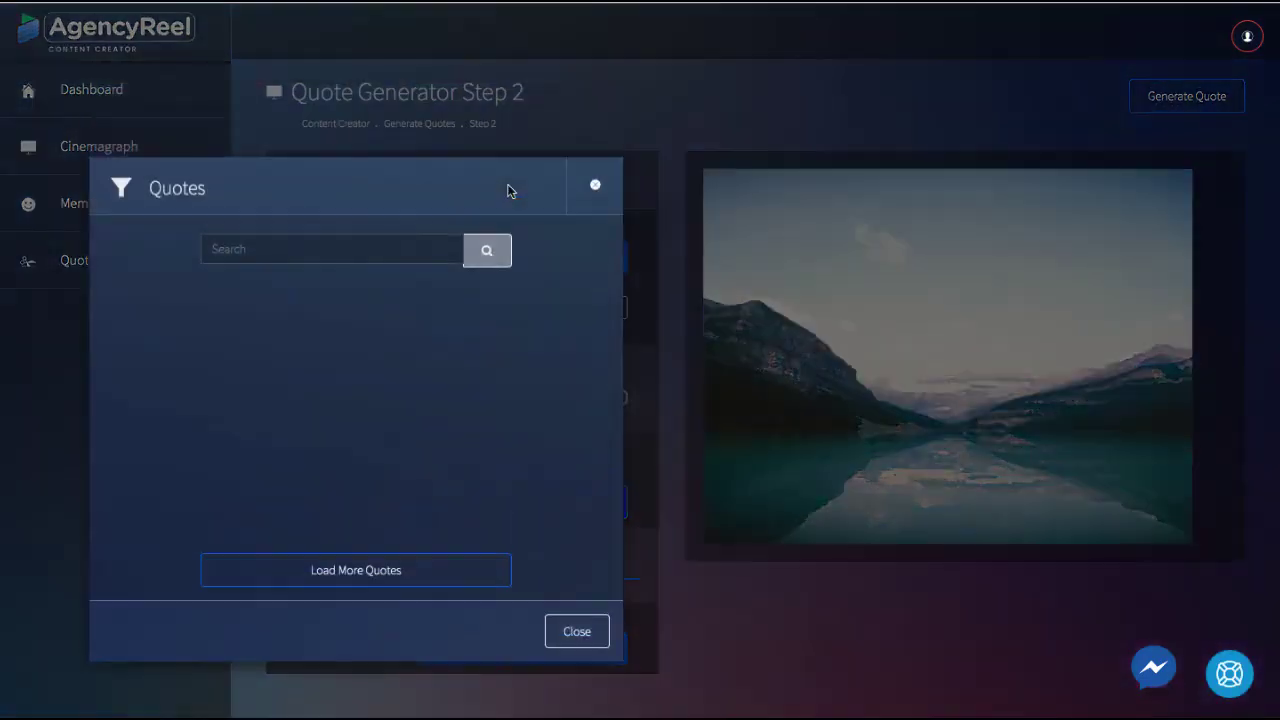
{"action": "left_click", "coordinate": [326, 245]}
{"action": "type", "text": "inspiration"}
{"action": "key", "text": "Return"}
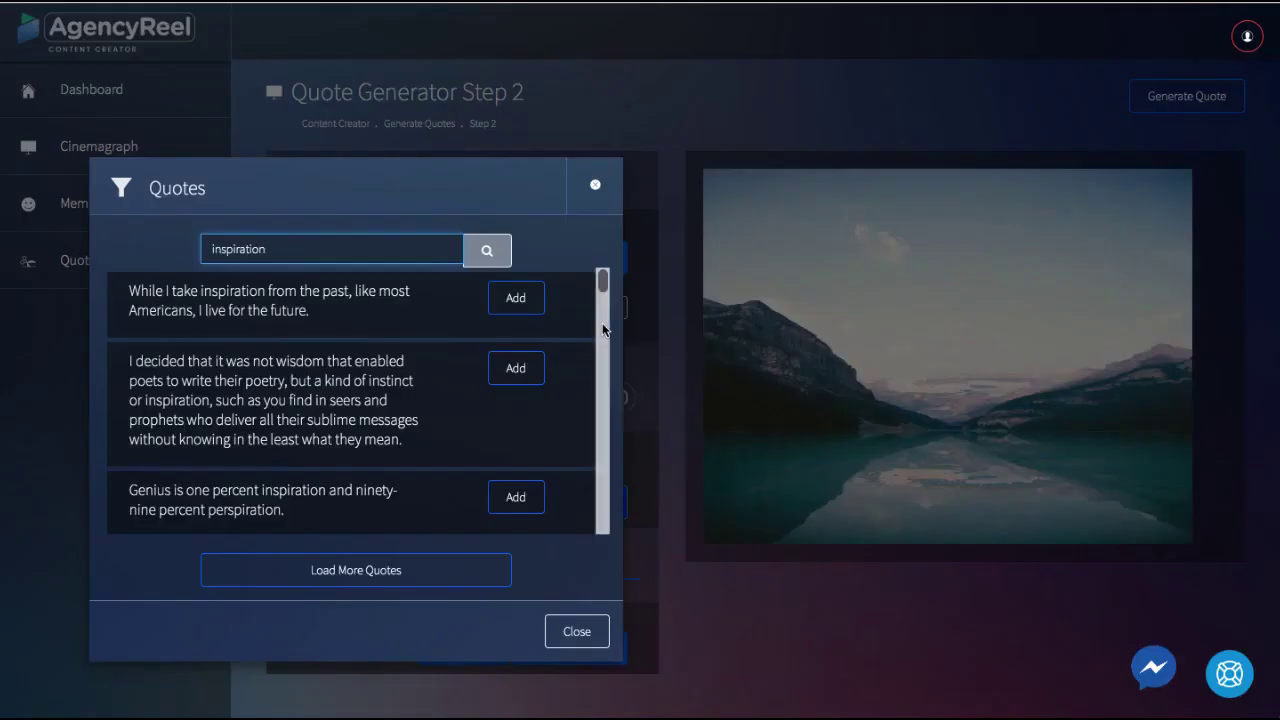
{"action": "left_click", "coordinate": [510, 316]}
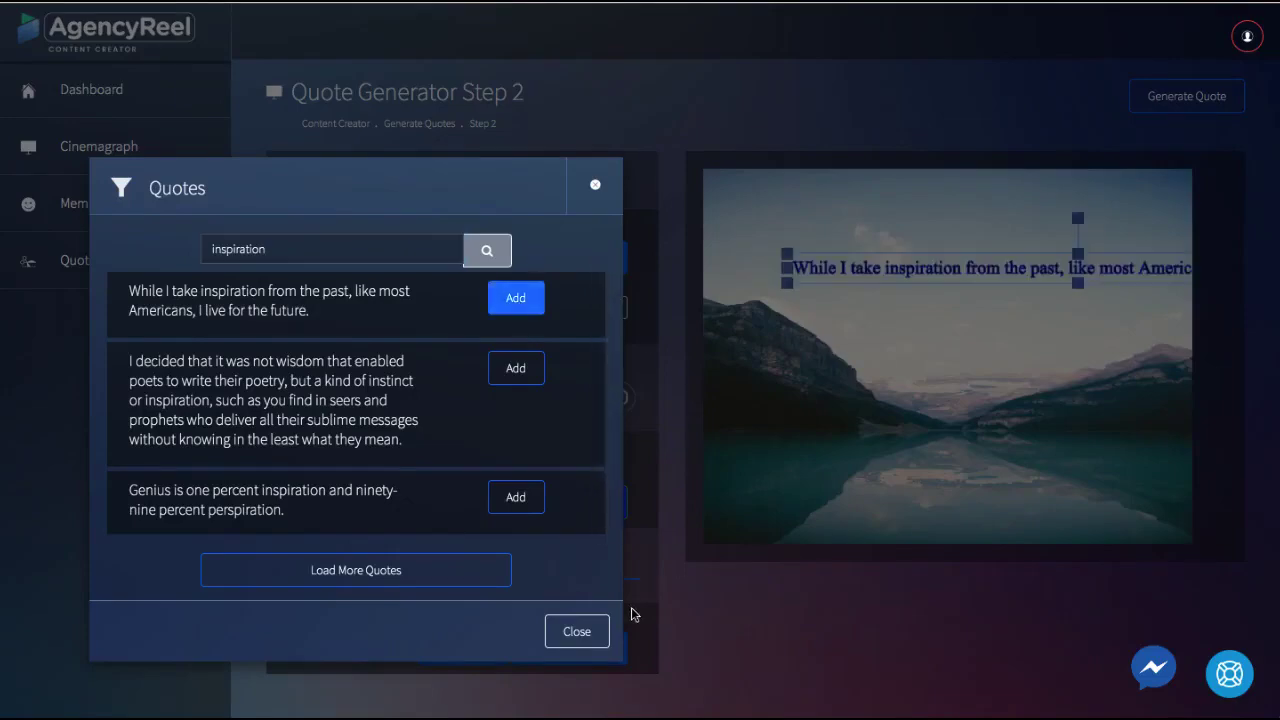
{"action": "left_click", "coordinate": [580, 632]}
Wrap the quote onto two lines and move it near the image top.
{"action": "left_click_drag", "start_coordinate": [931, 258], "coordinate": [870, 308]}
{"action": "double_click", "coordinate": [1078, 318]}
{"action": "left_click", "coordinate": [1078, 318]}
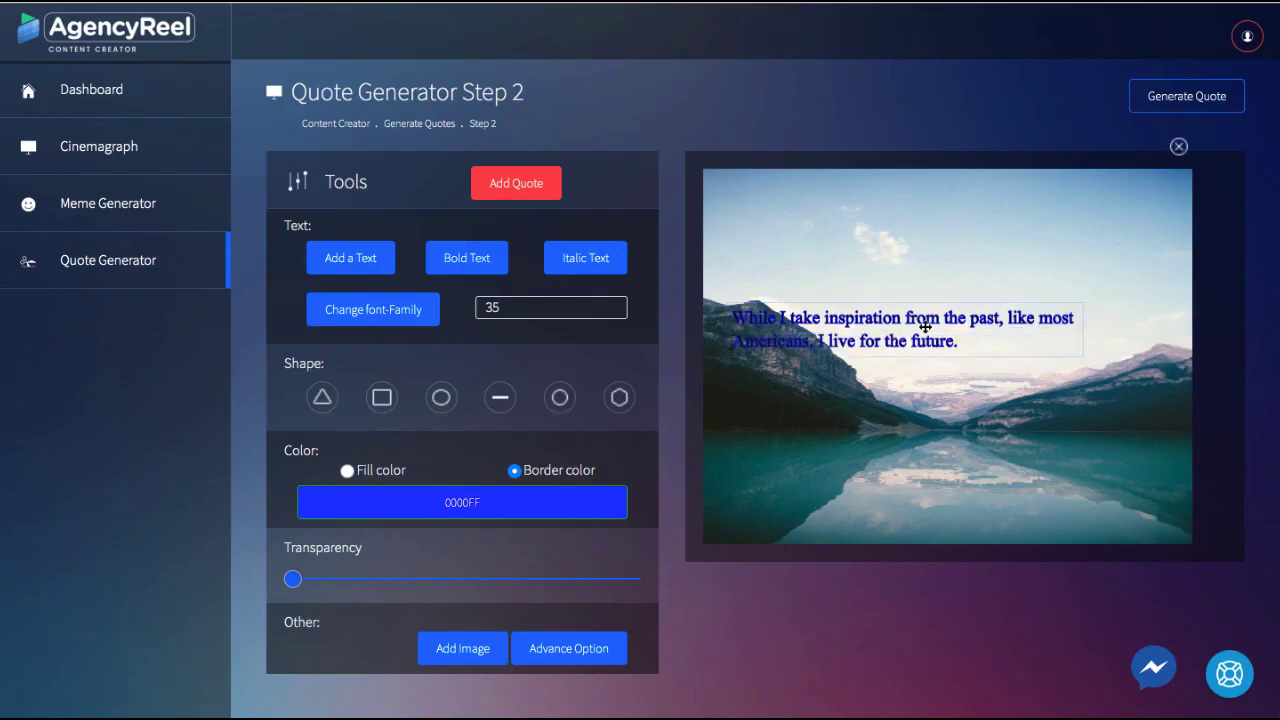
{"action": "left_click", "coordinate": [938, 265]}
{"action": "left_click_drag", "start_coordinate": [900, 314], "coordinate": [911, 239]}
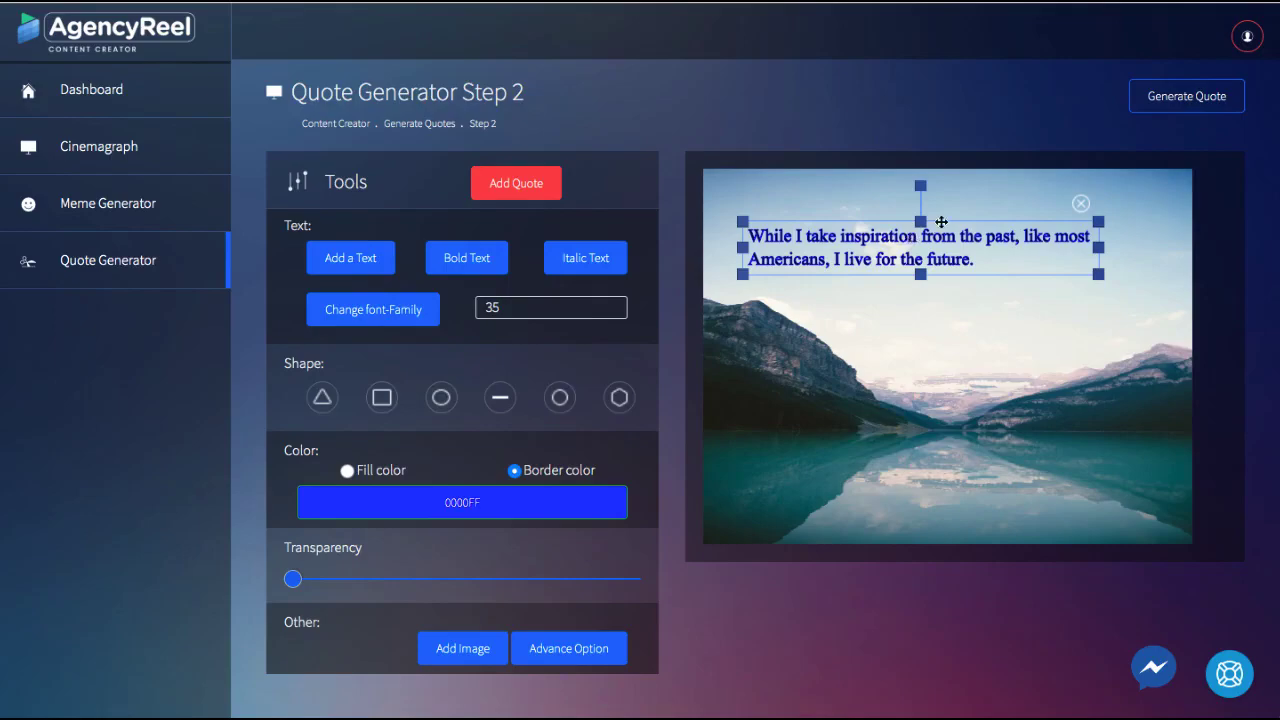